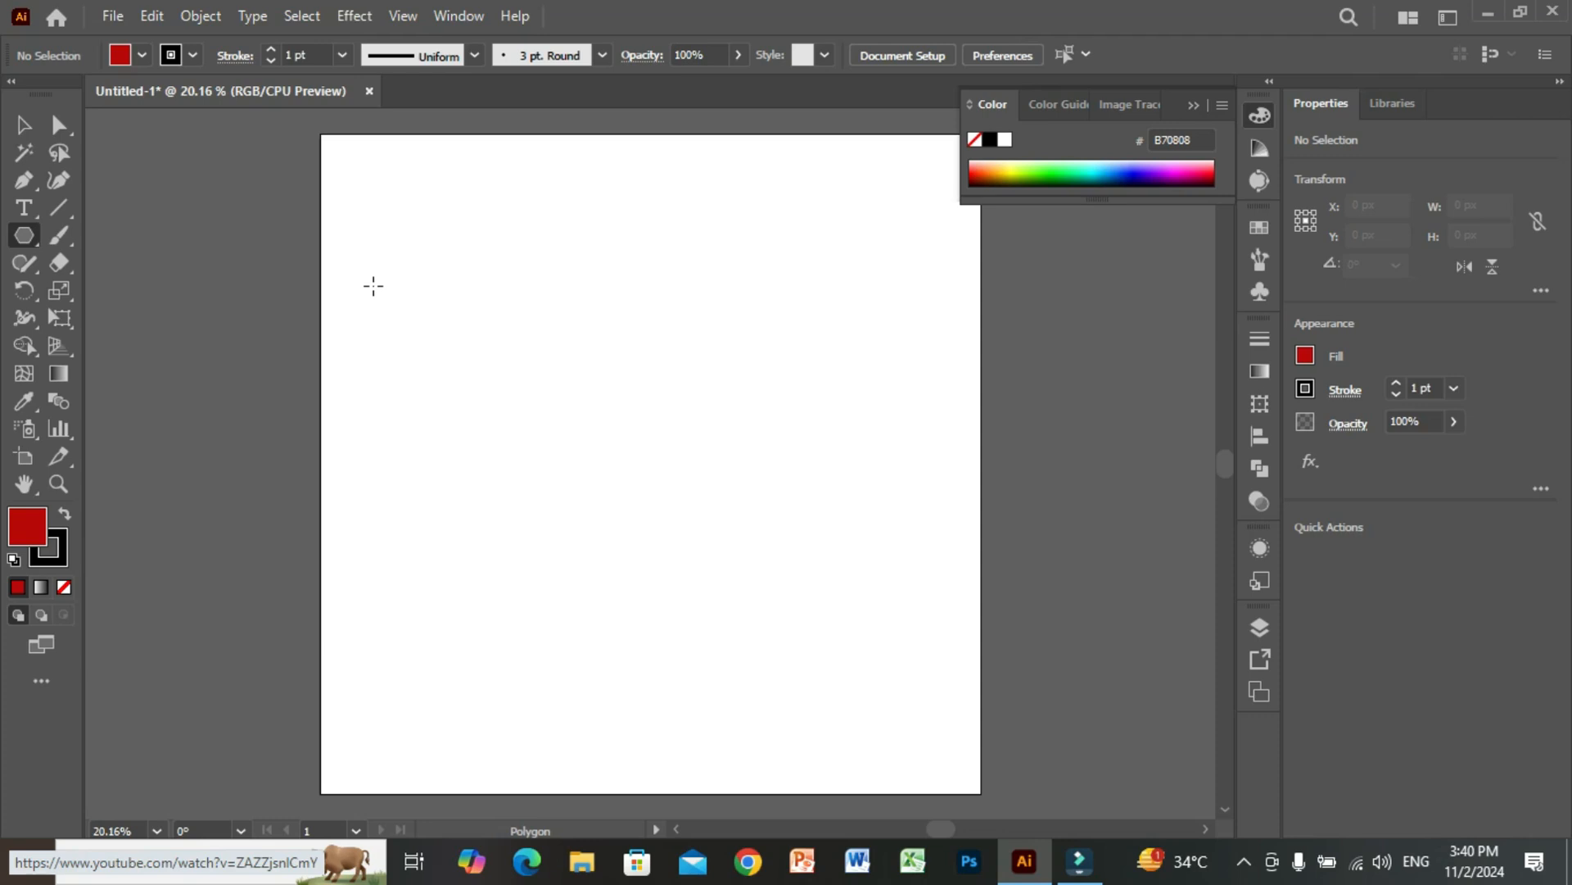
Step: Draw a red pentagon about 251 px wide and 238 px high in the upper part of the artboard
click(205, 16)
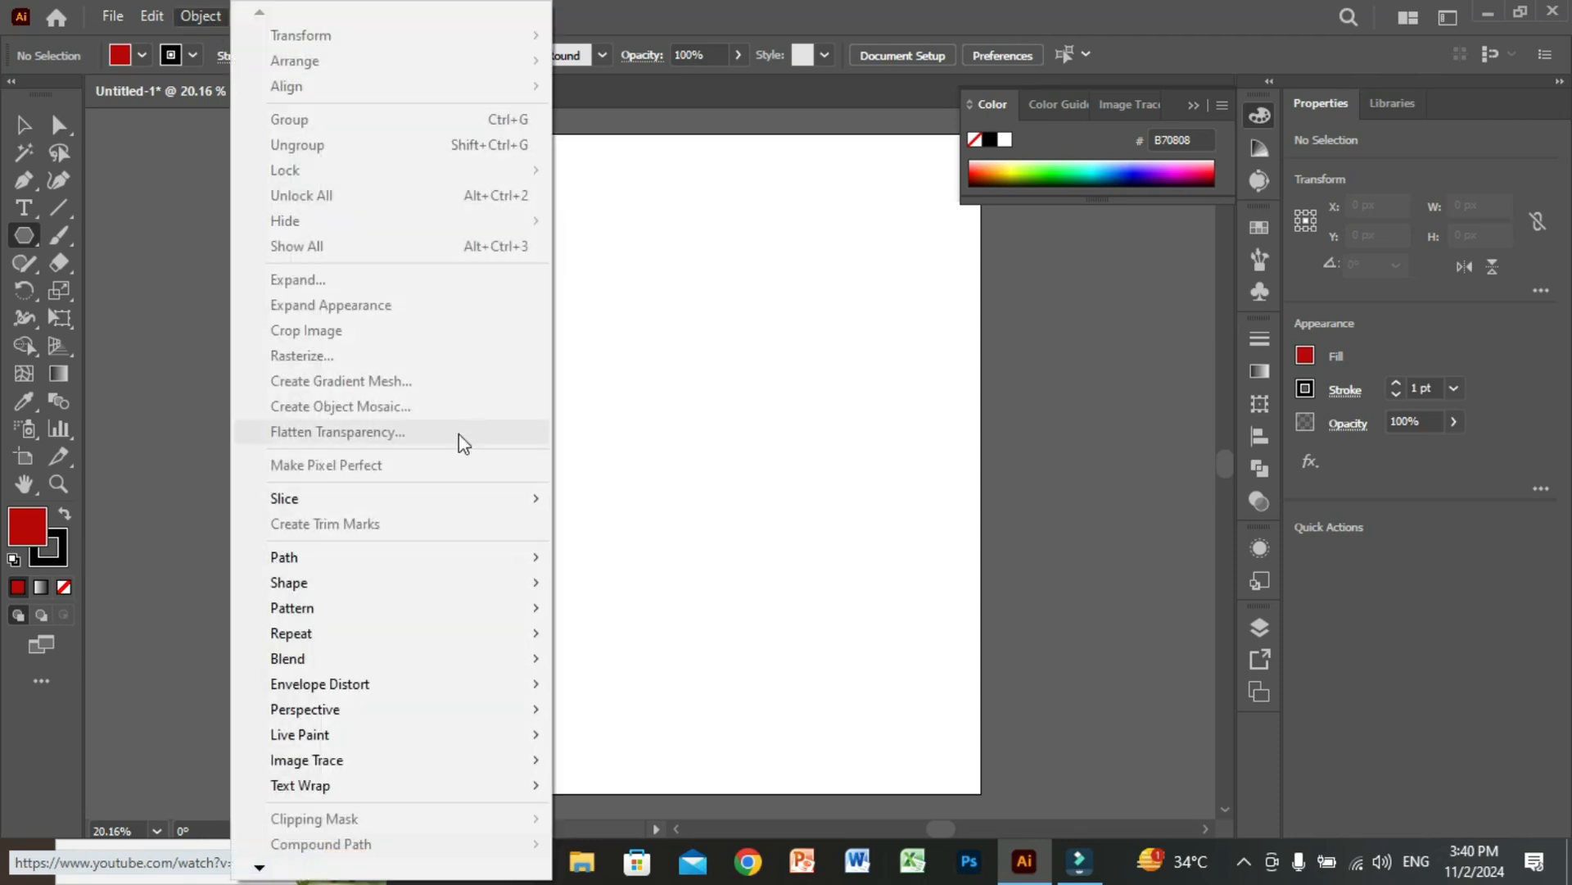
mouse_move(332, 636)
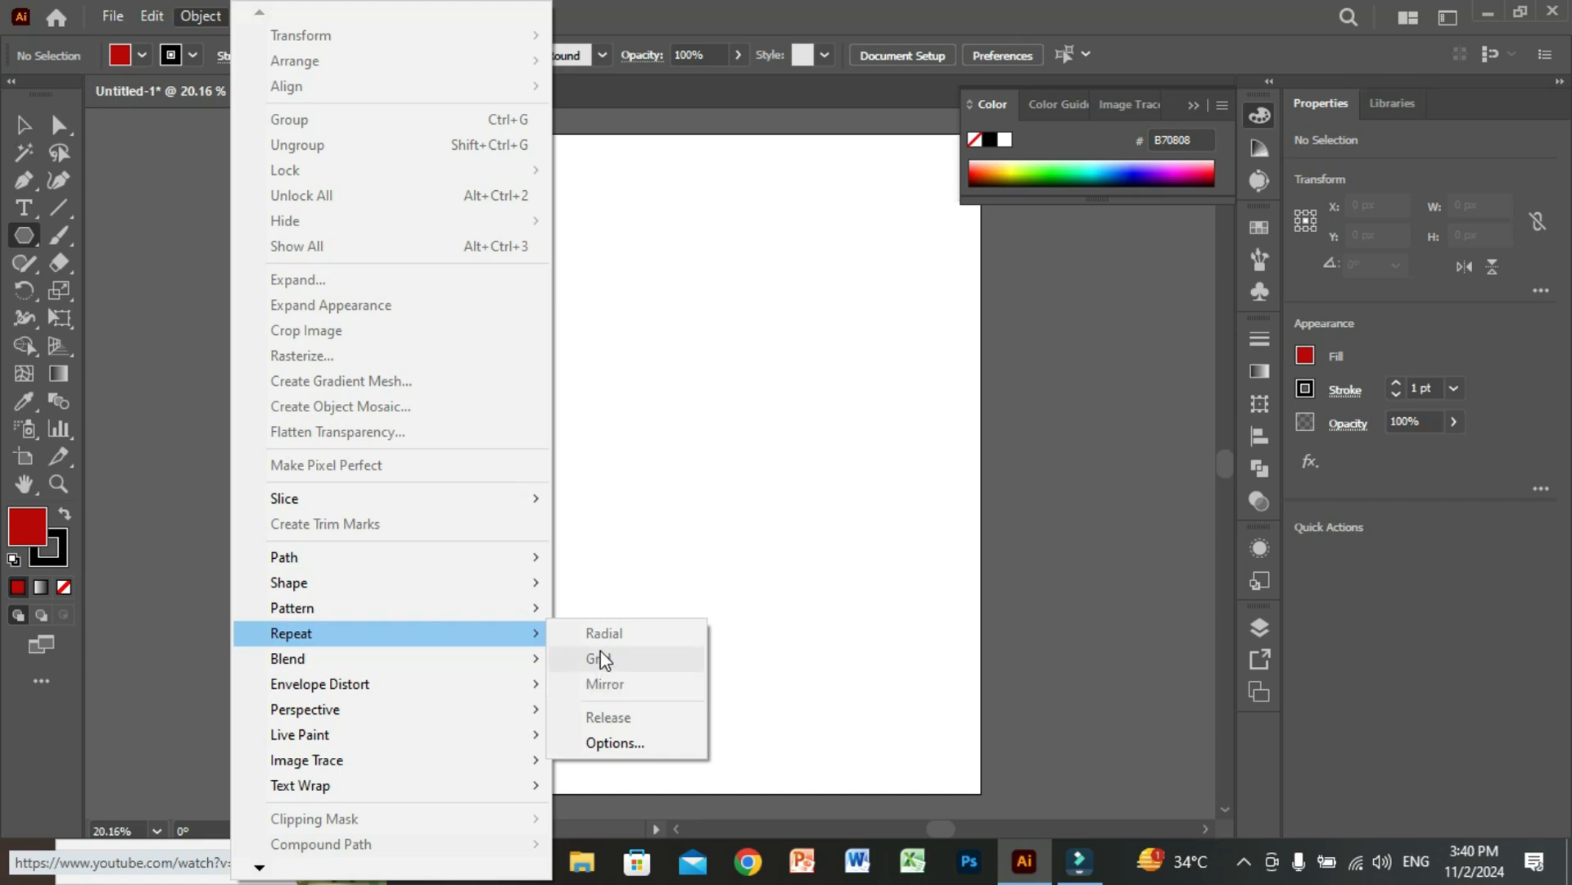
click(29, 240)
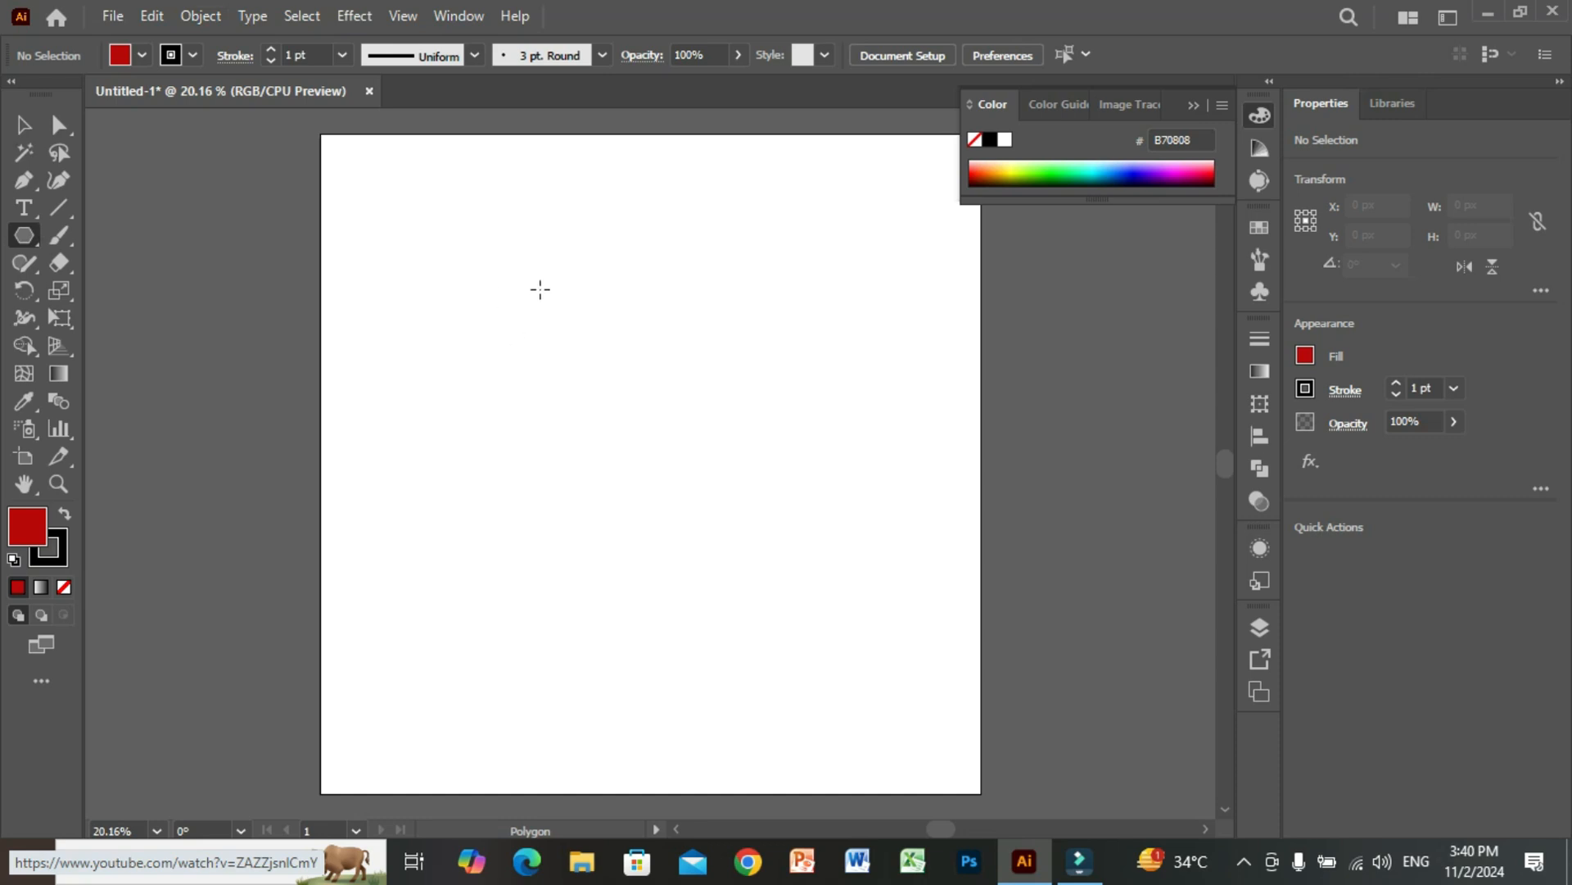
drag(536, 286, 562, 320)
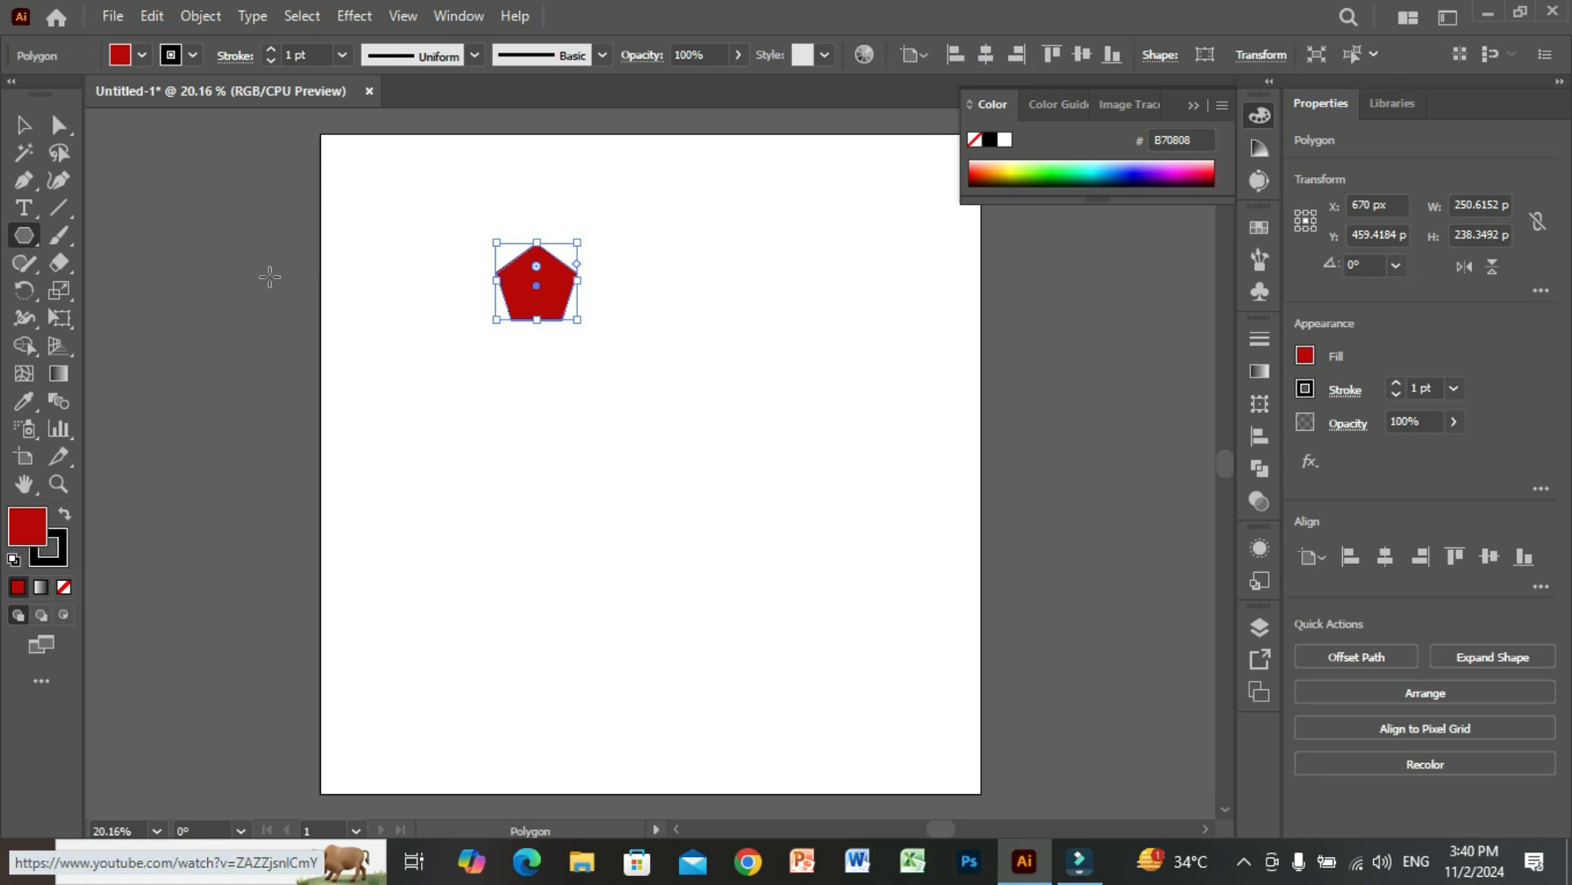
Step: Apply a radial repeat to the red pentagon
click(196, 17)
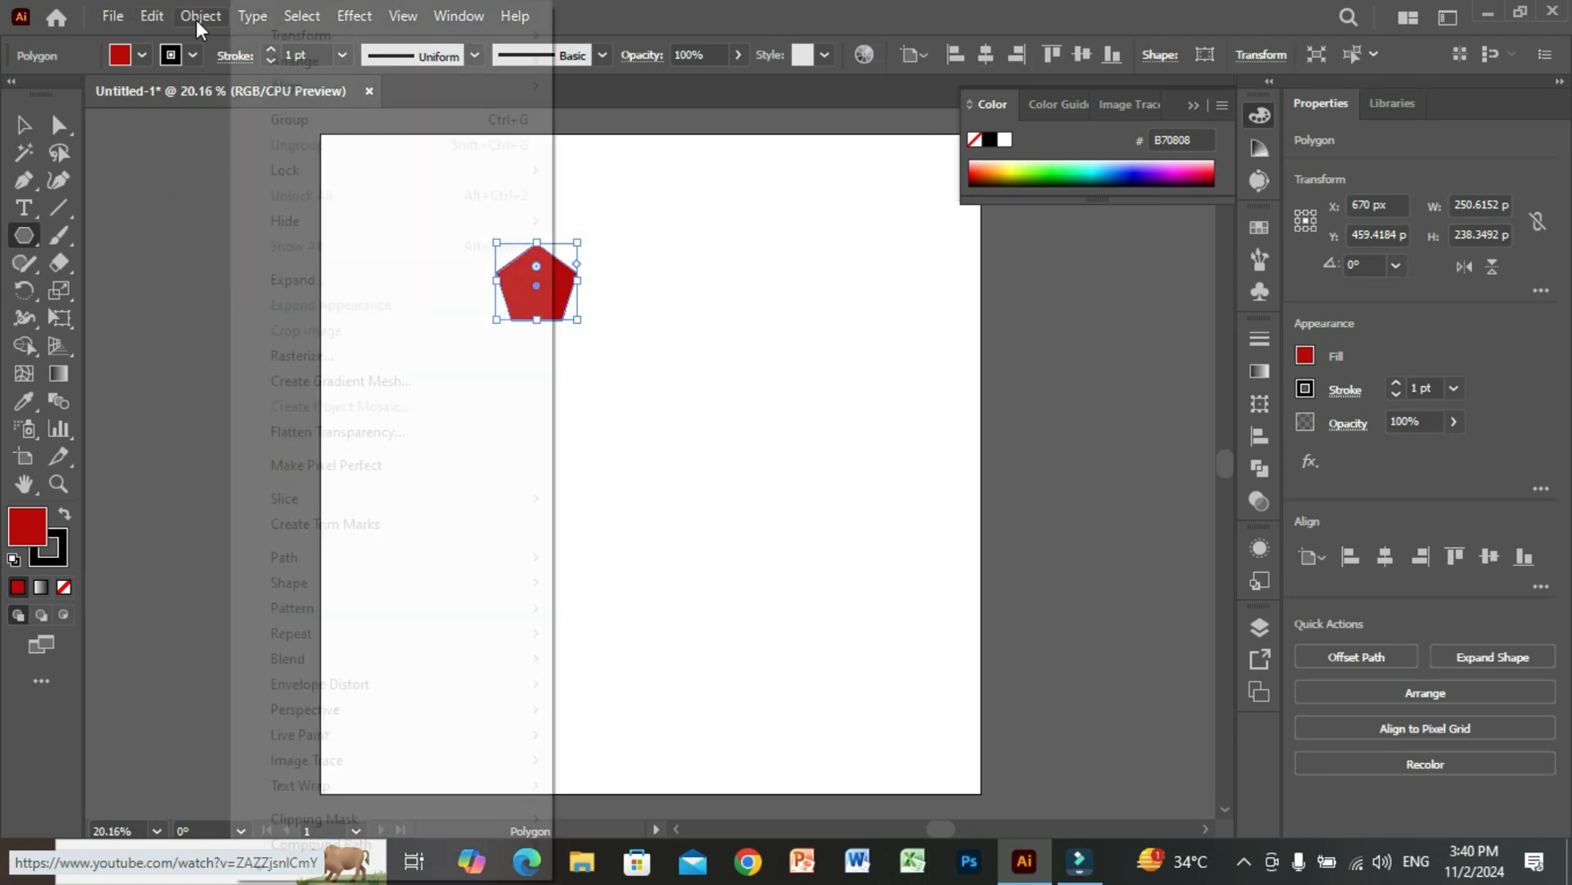
mouse_move(491, 638)
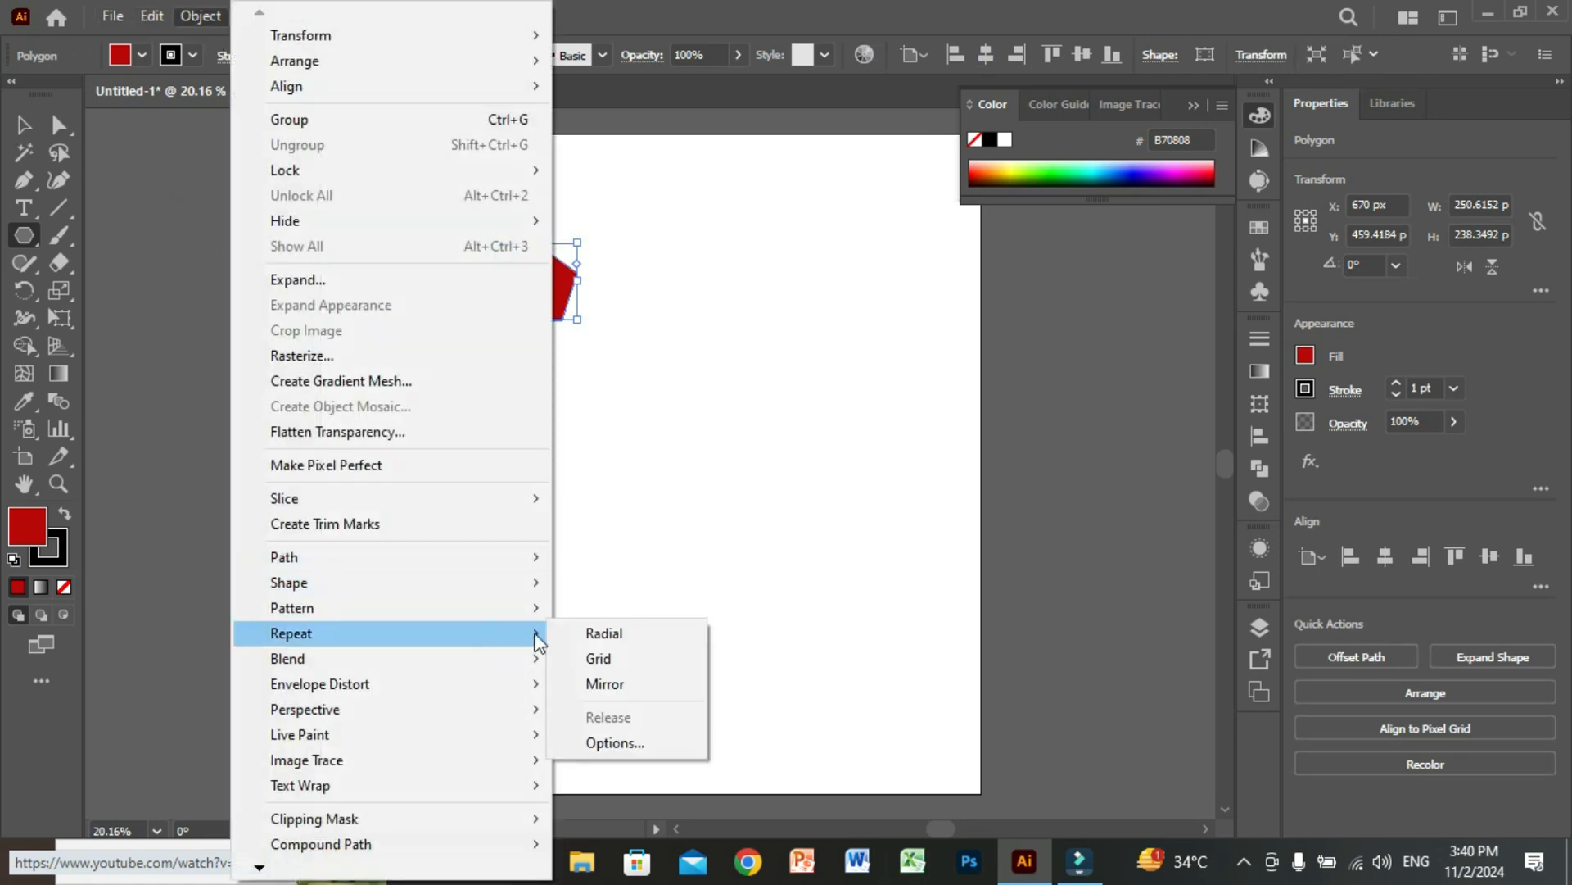
click(597, 639)
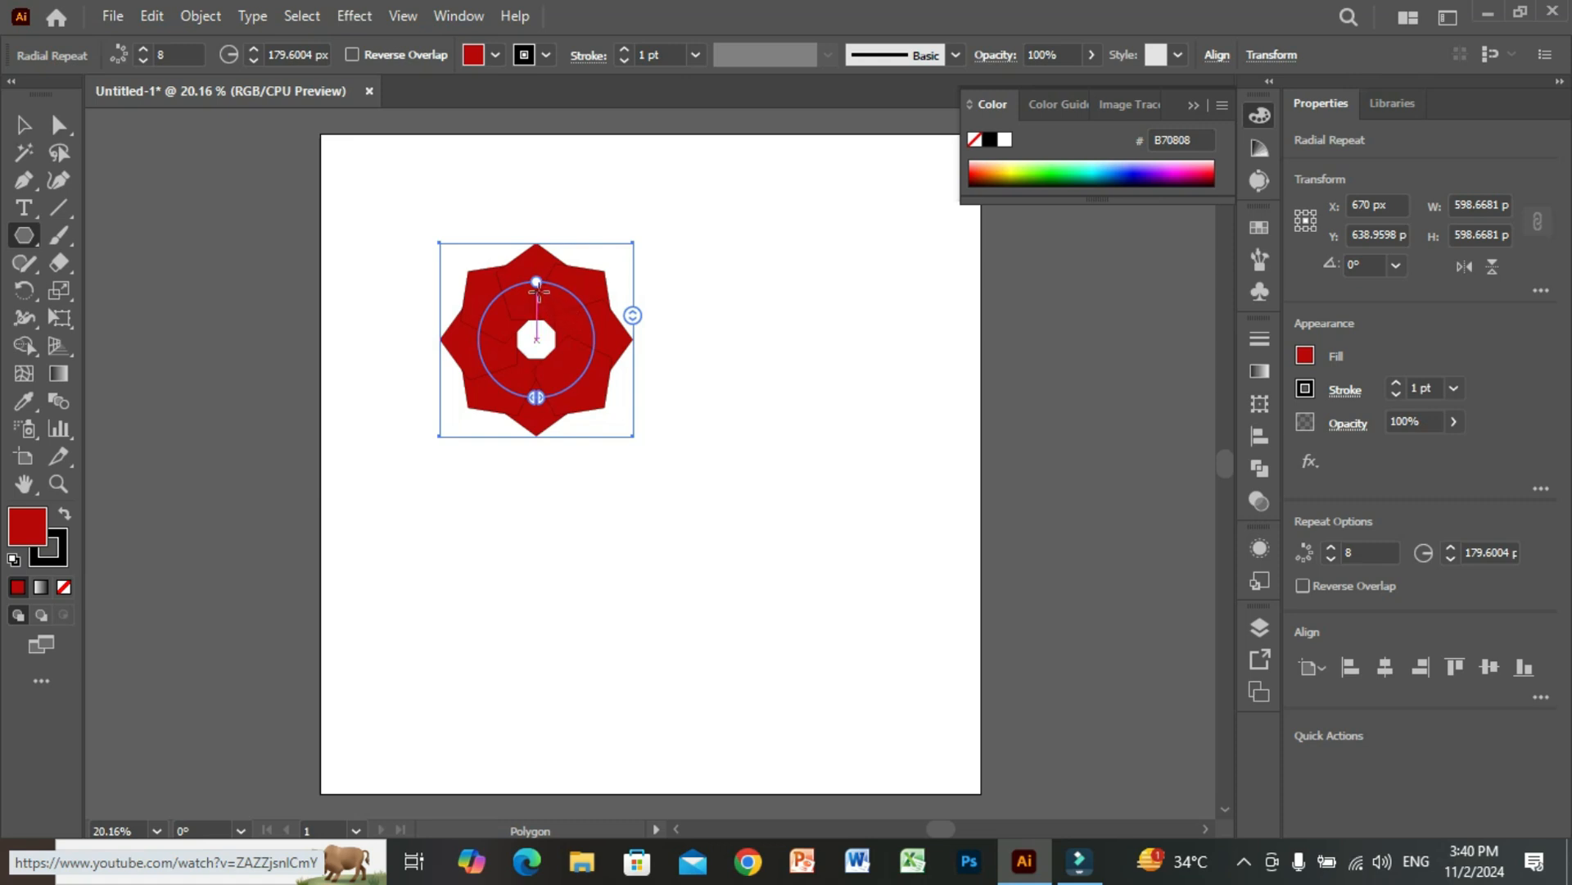
Step: Enlarge the radial repeat on the canvas to a radius of about 303 px so the pentagons spread into an open ring
click(23, 124)
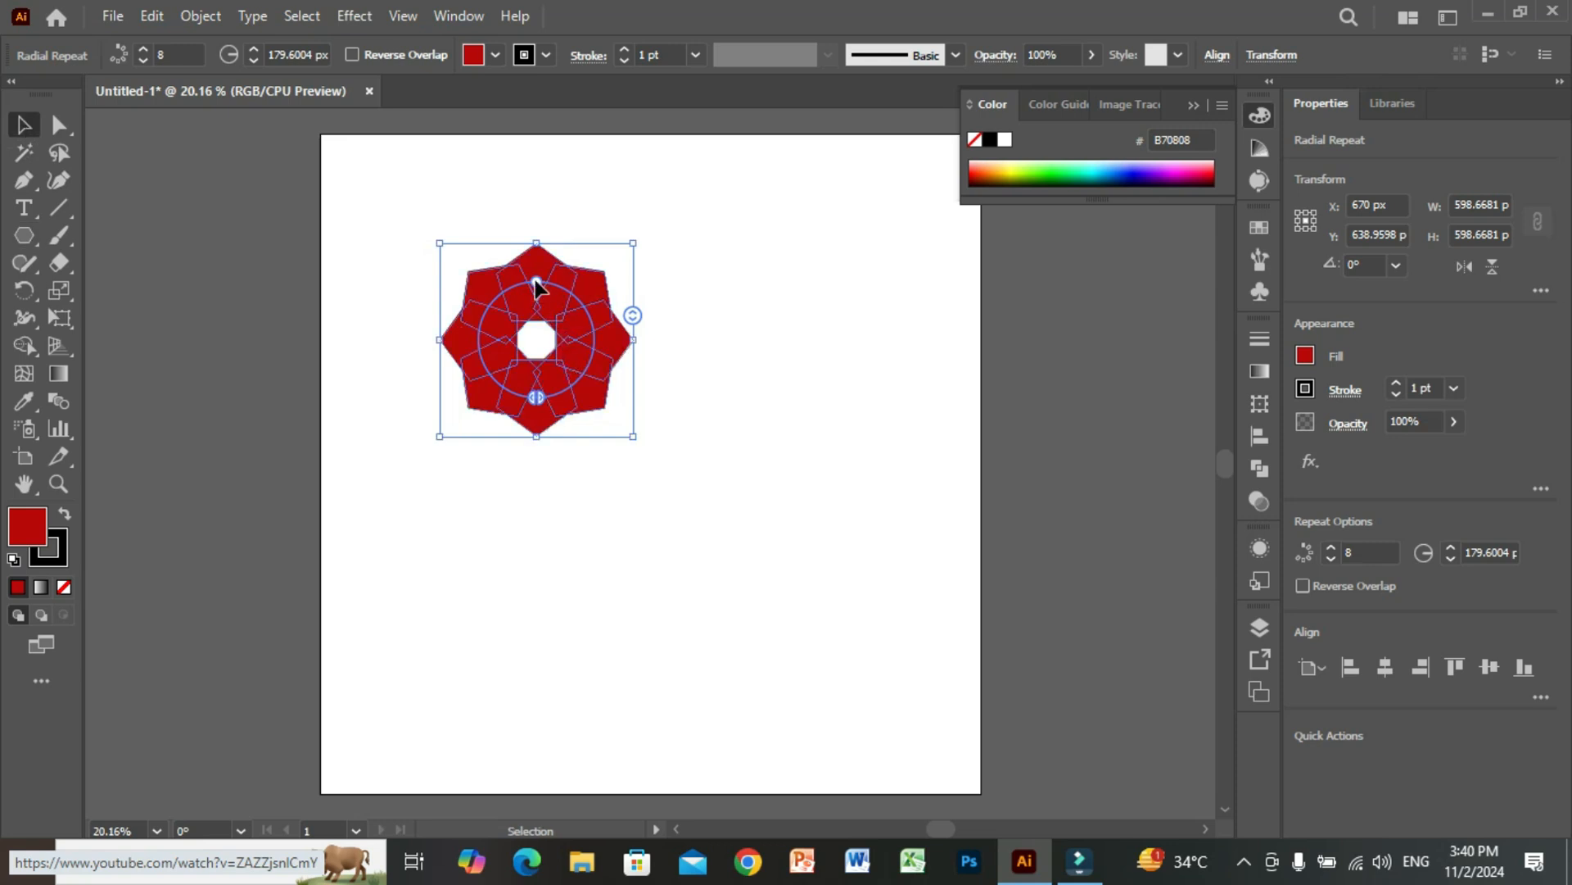
key(ctrl+plus)
key(ctrl+plus)
key(ctrl+plus)
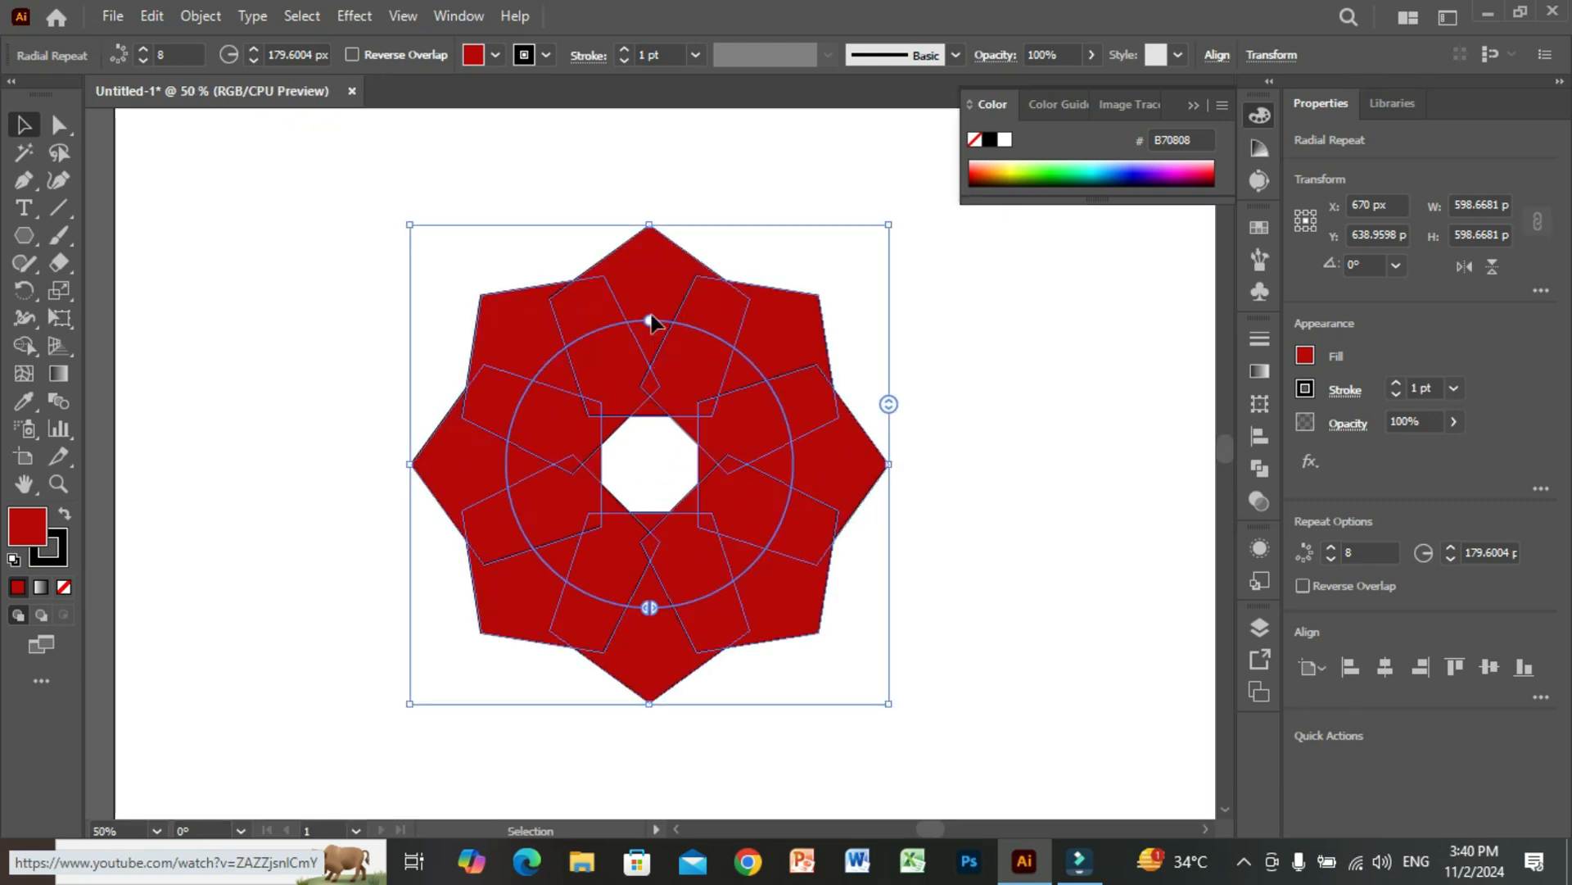
drag(648, 318, 633, 199)
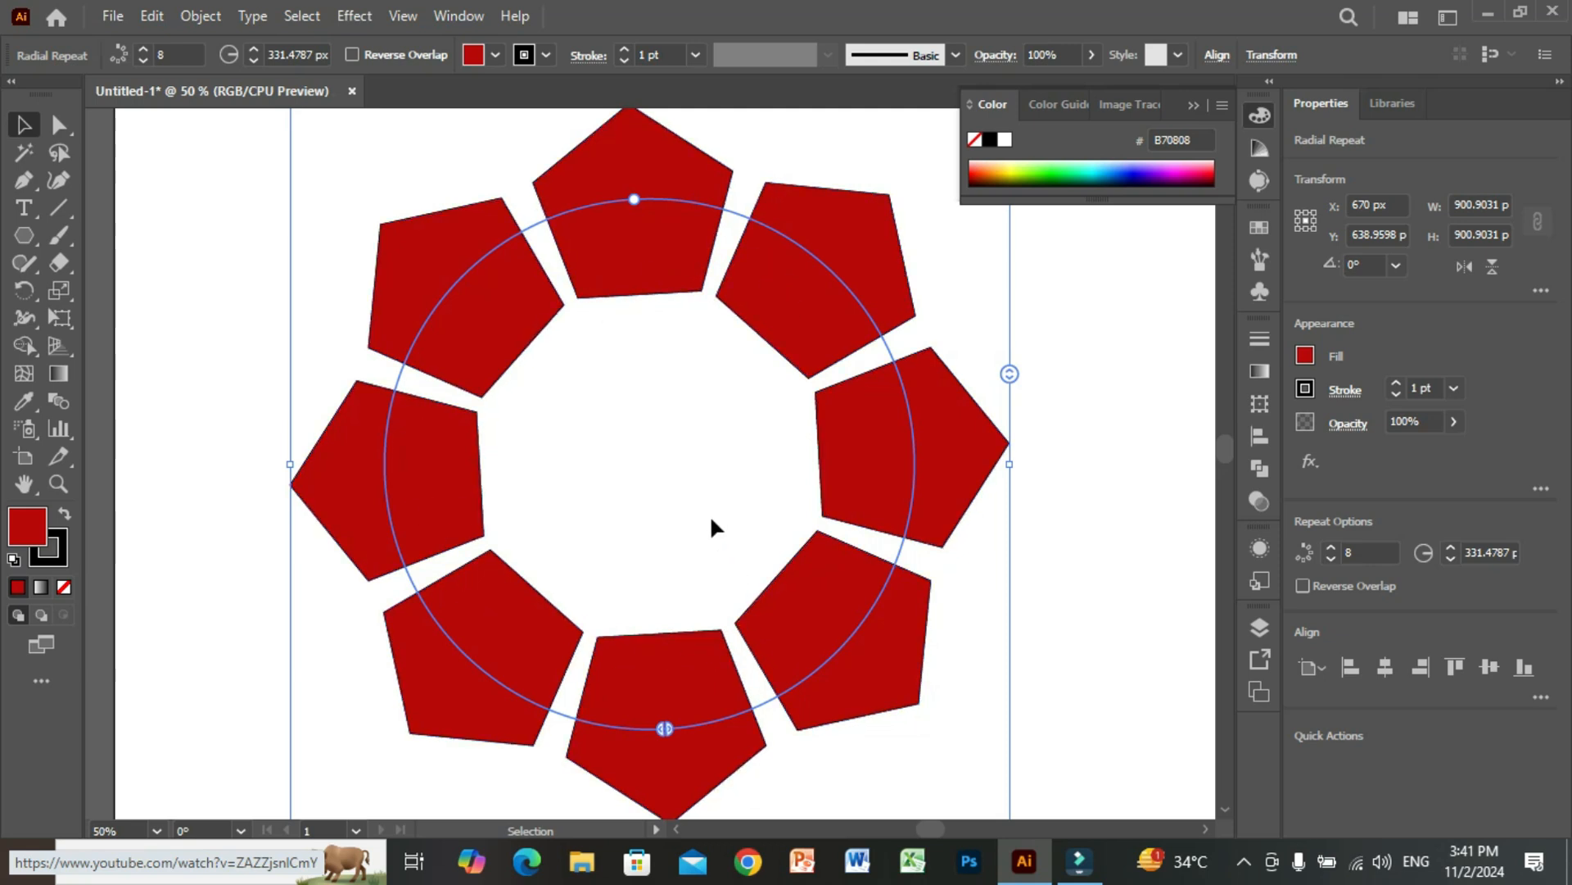
mouse_move(633, 199)
mouse_down()
mouse_move(632, 180)
mouse_move(636, 306)
mouse_move(633, 222)
mouse_up()
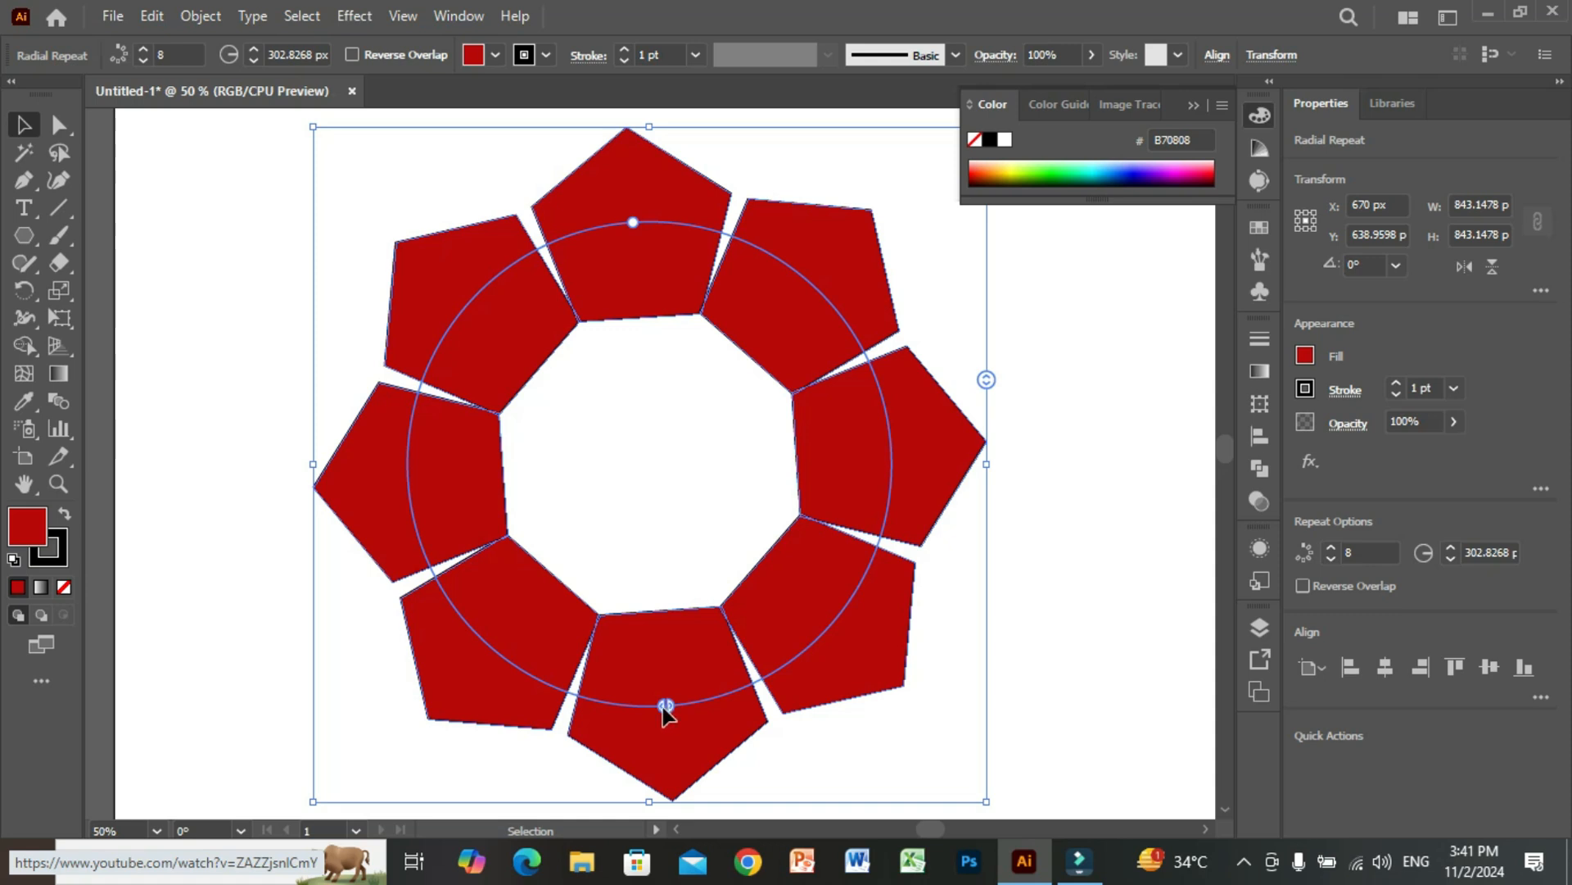
Step: Shorten the radial repeat's arc to hide some pentagons, then extend it back to a full ring of 8 instances
drag(664, 707, 636, 254)
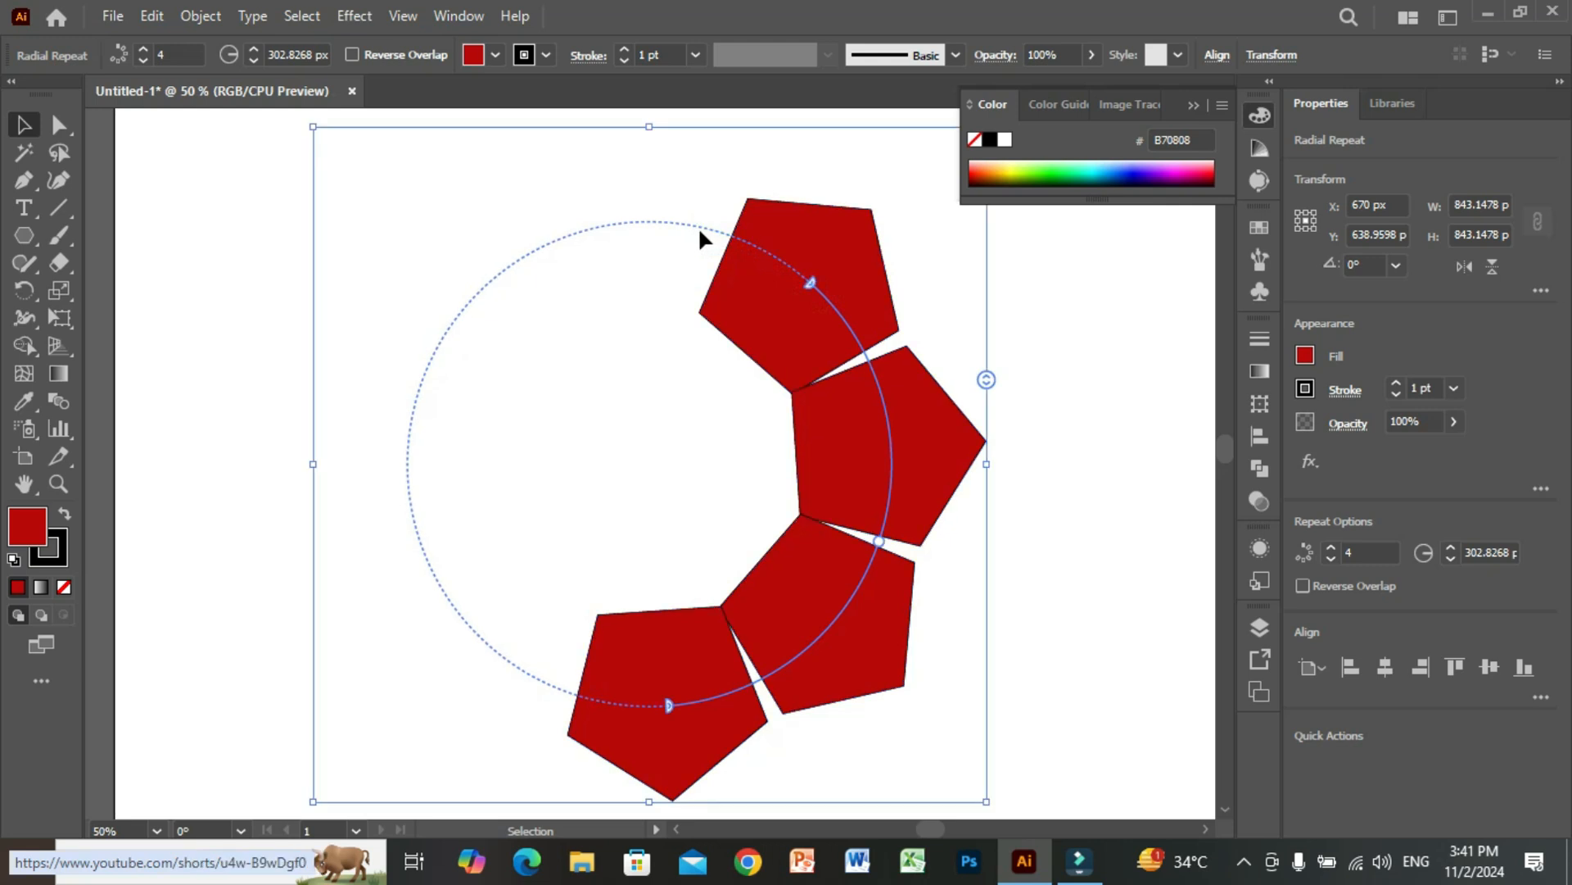
drag(811, 283, 573, 274)
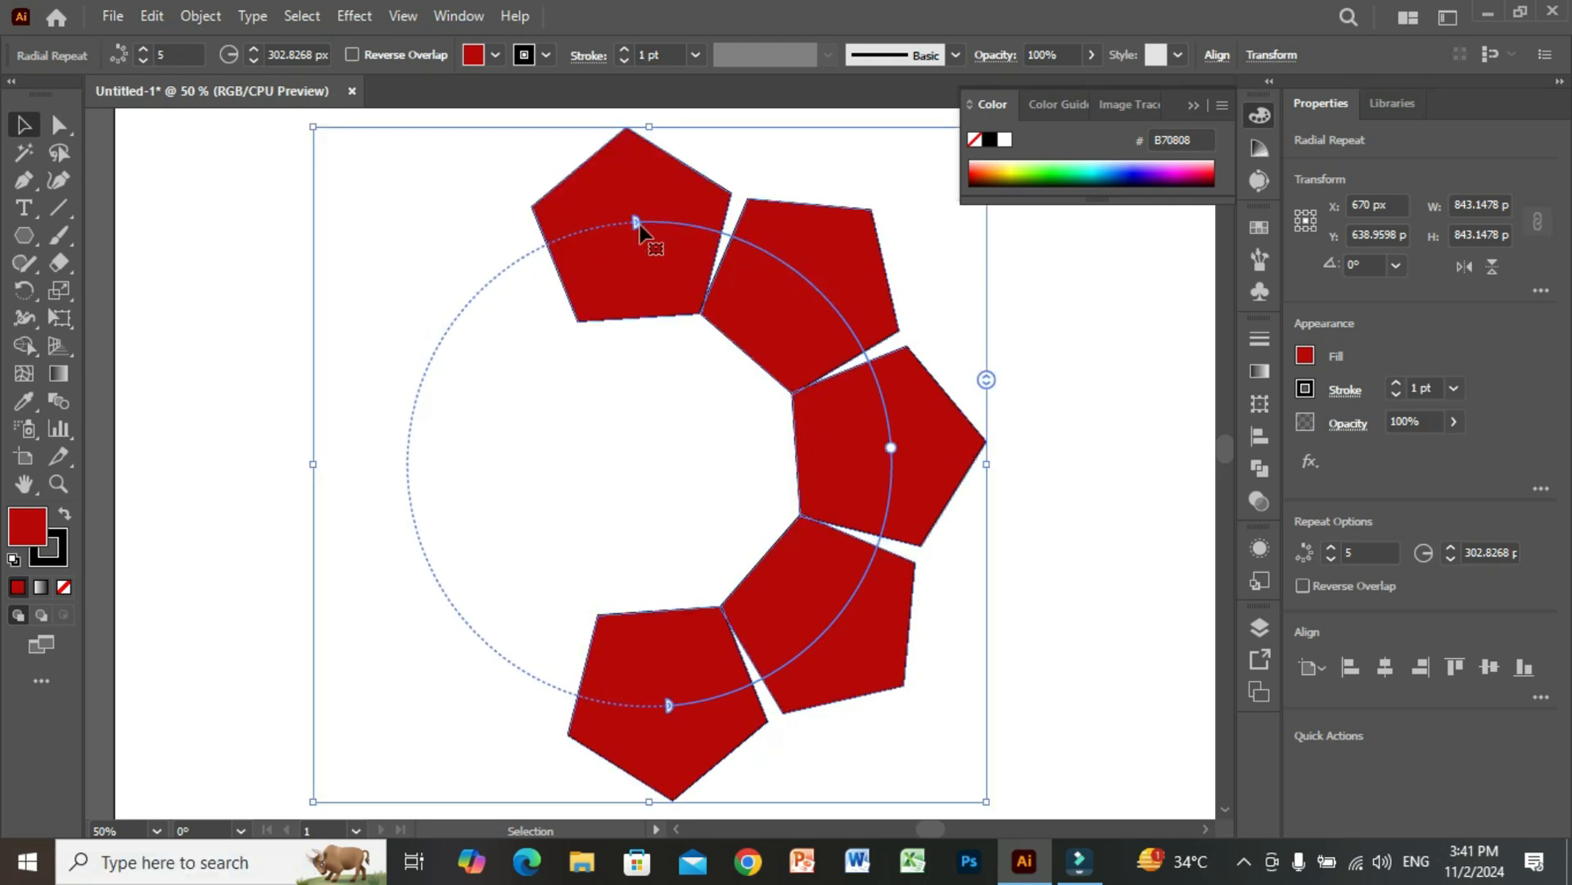
drag(637, 224, 571, 630)
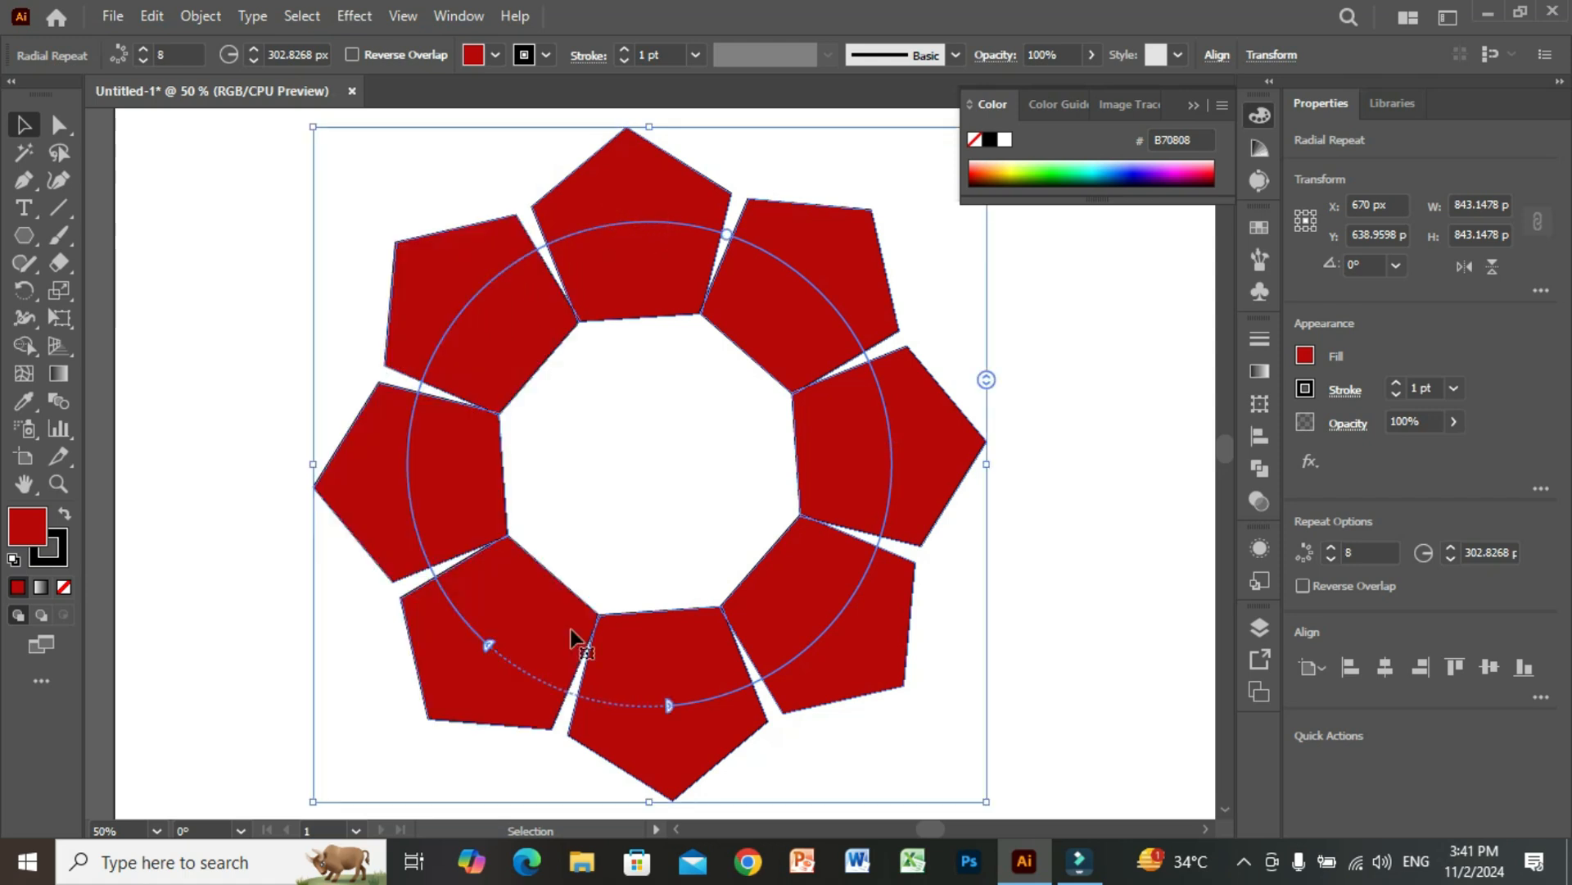
drag(488, 651, 668, 708)
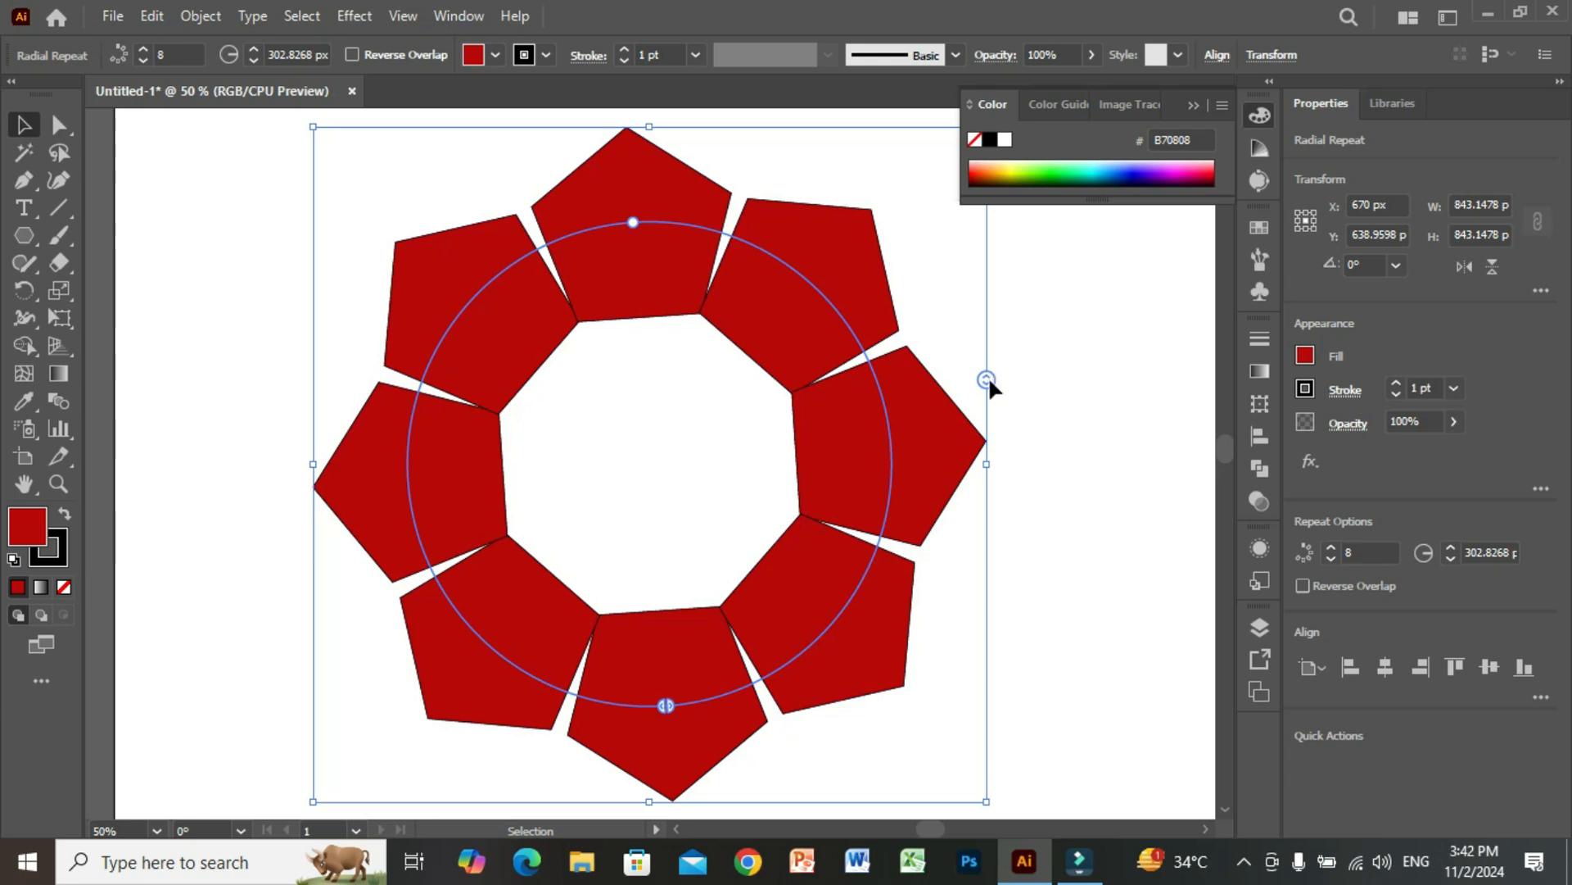
Step: Vary the radial repeat's number of instances directly on the canvas to 10, 5 and finally 9
drag(985, 379, 982, 346)
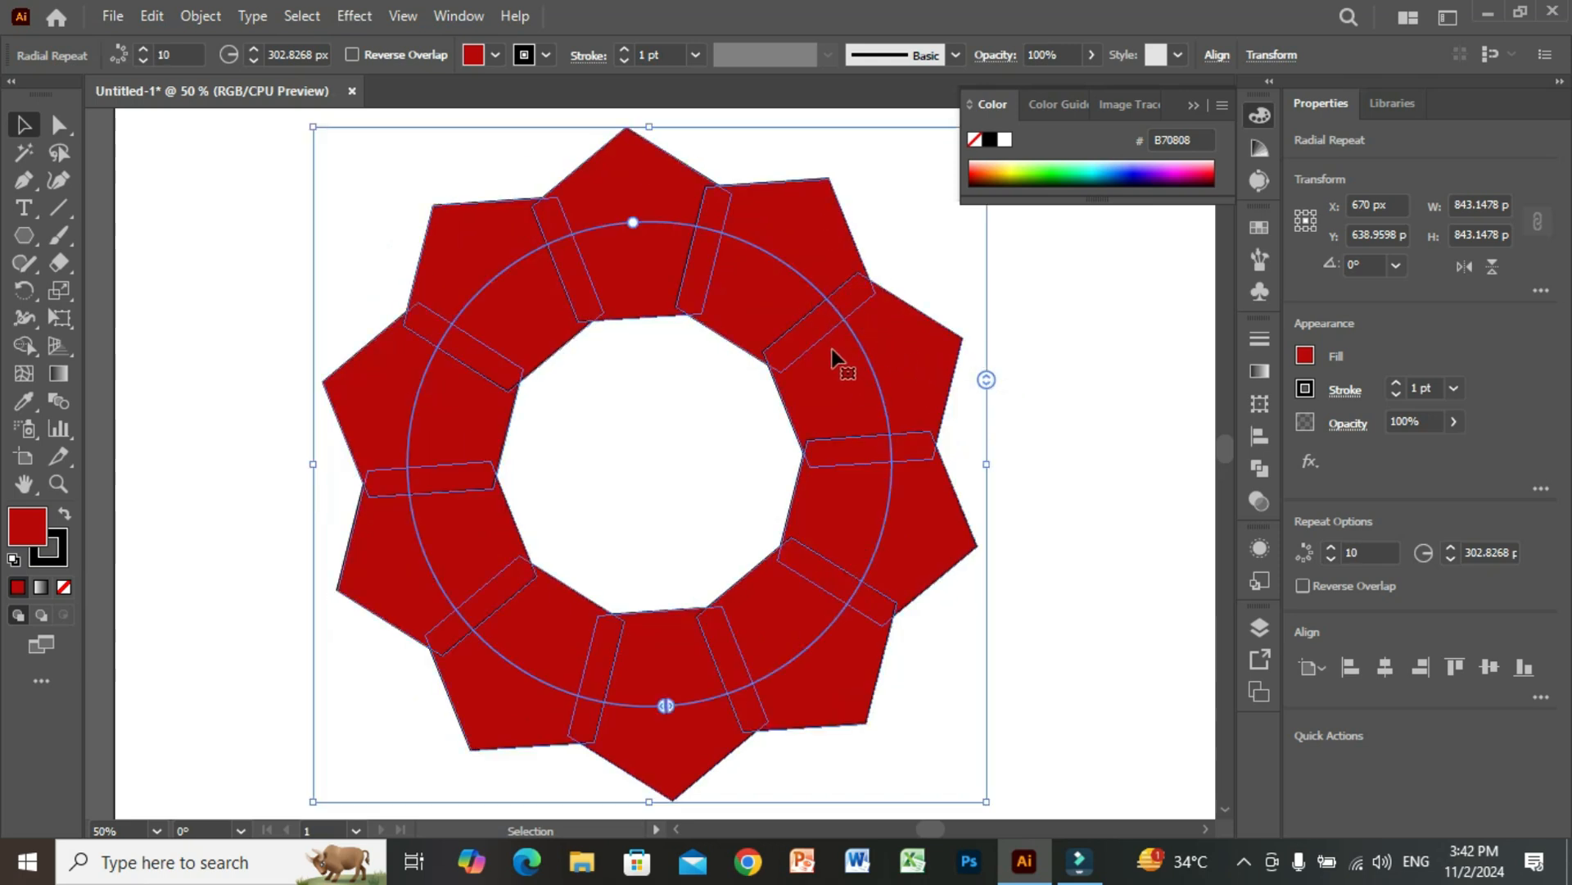
drag(983, 377, 996, 440)
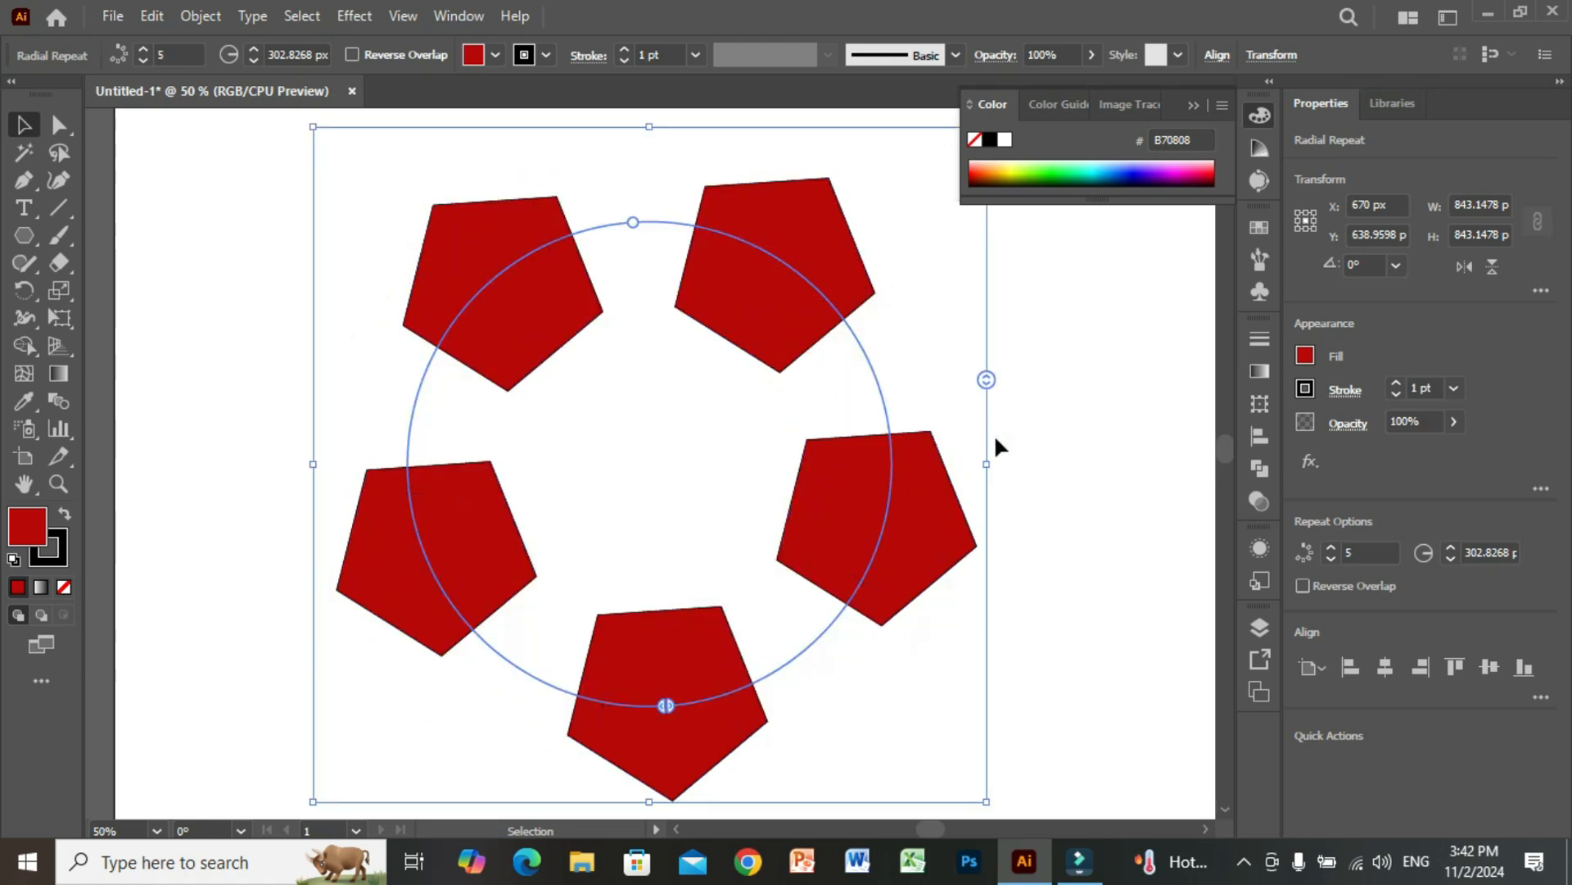
drag(986, 378, 983, 328)
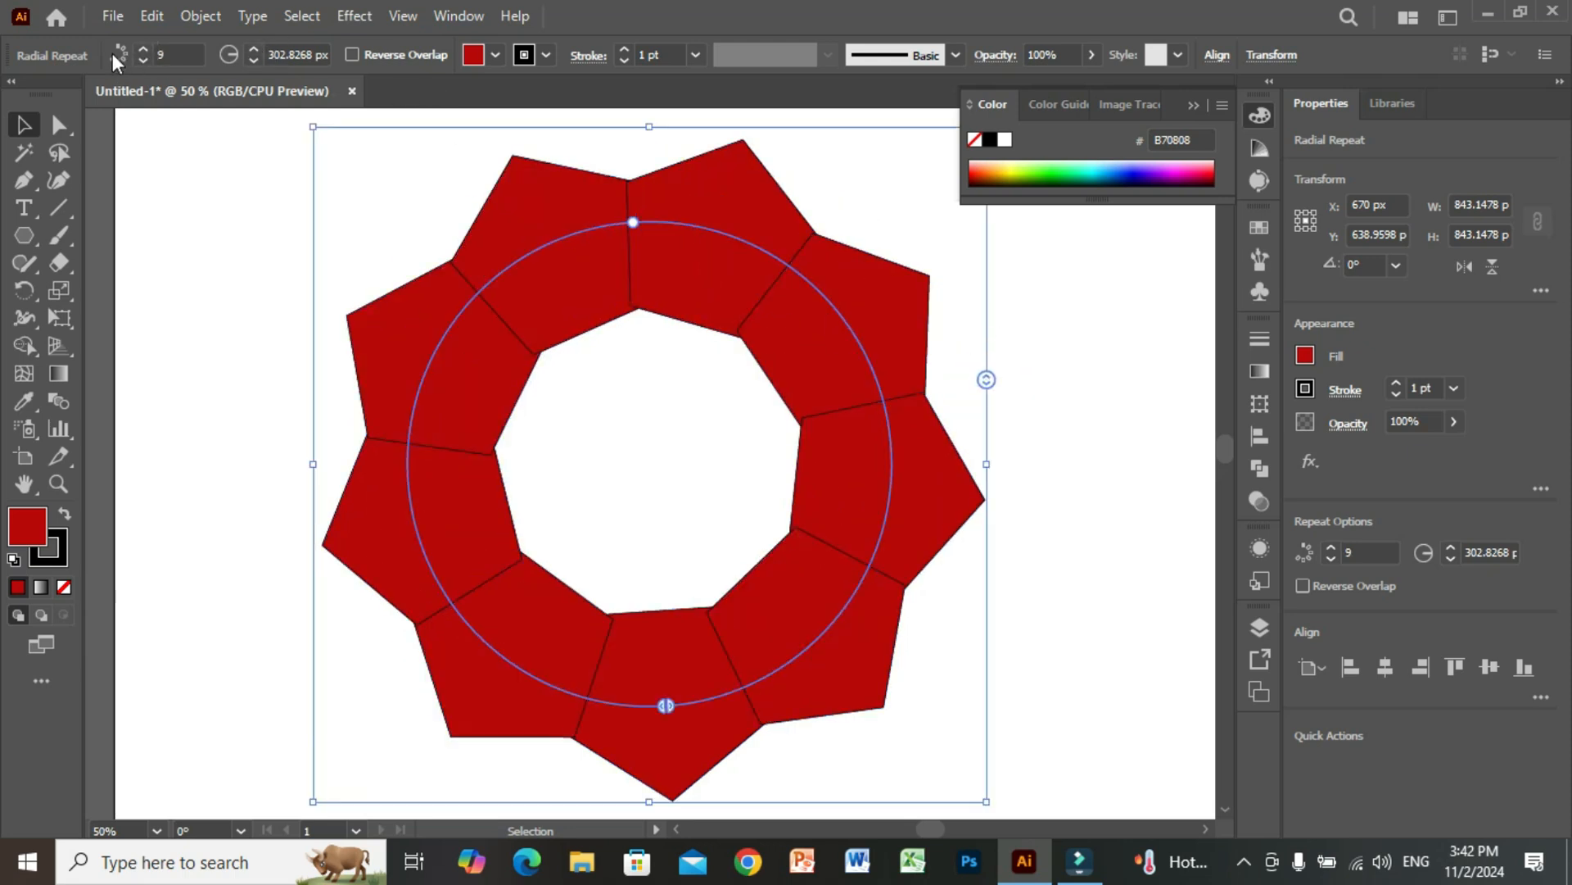
Step: Set the radial repeat's number of instances to 12, then delete the whole repeat
click(171, 54)
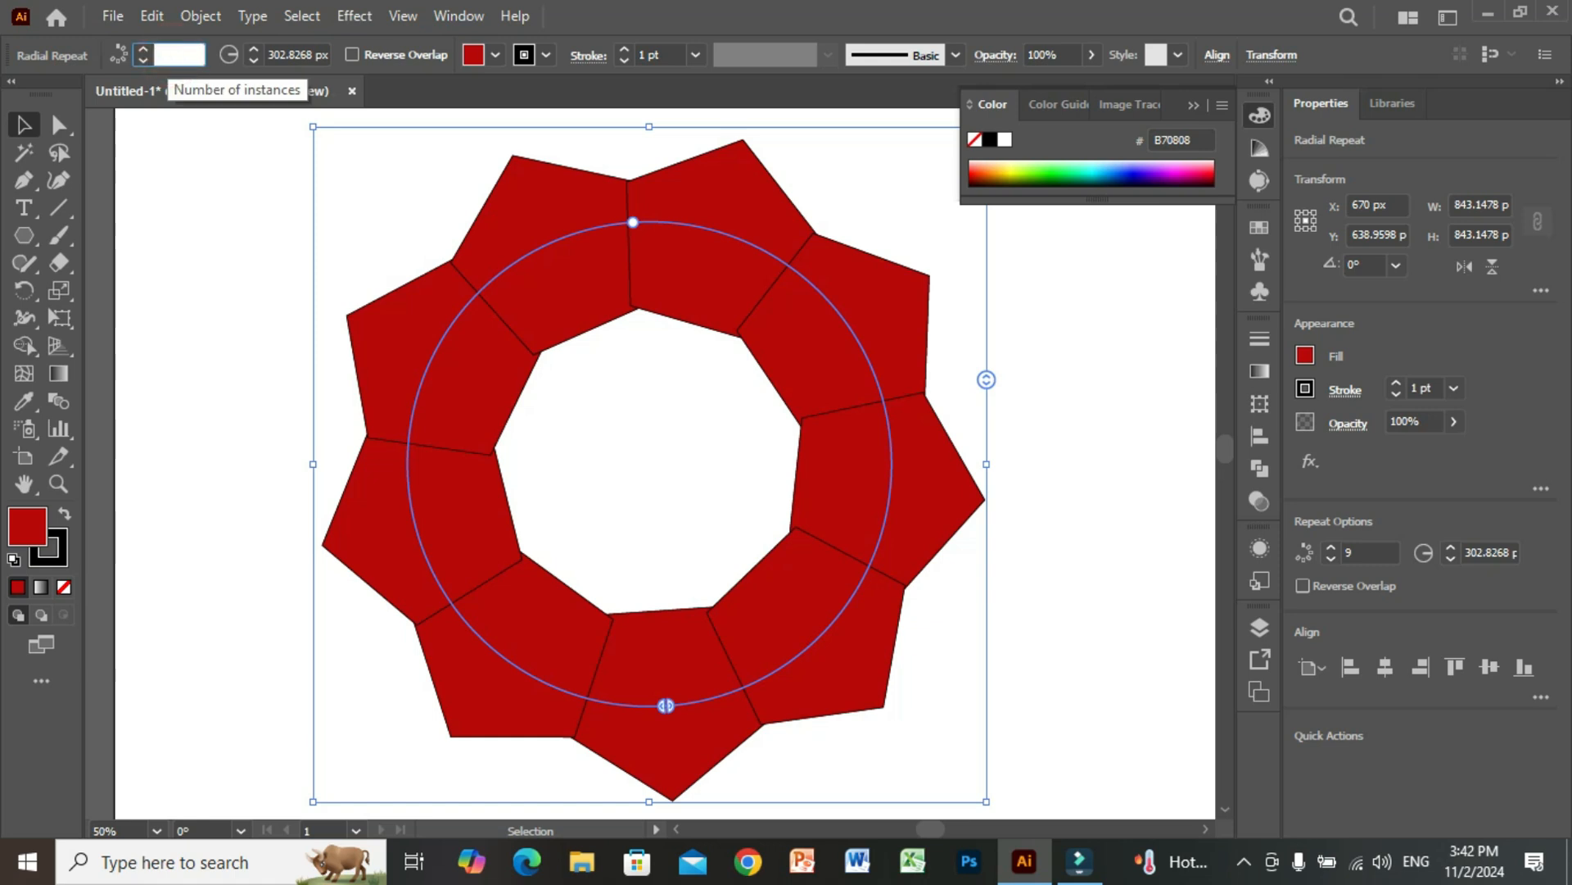
text(12)
key(Return)
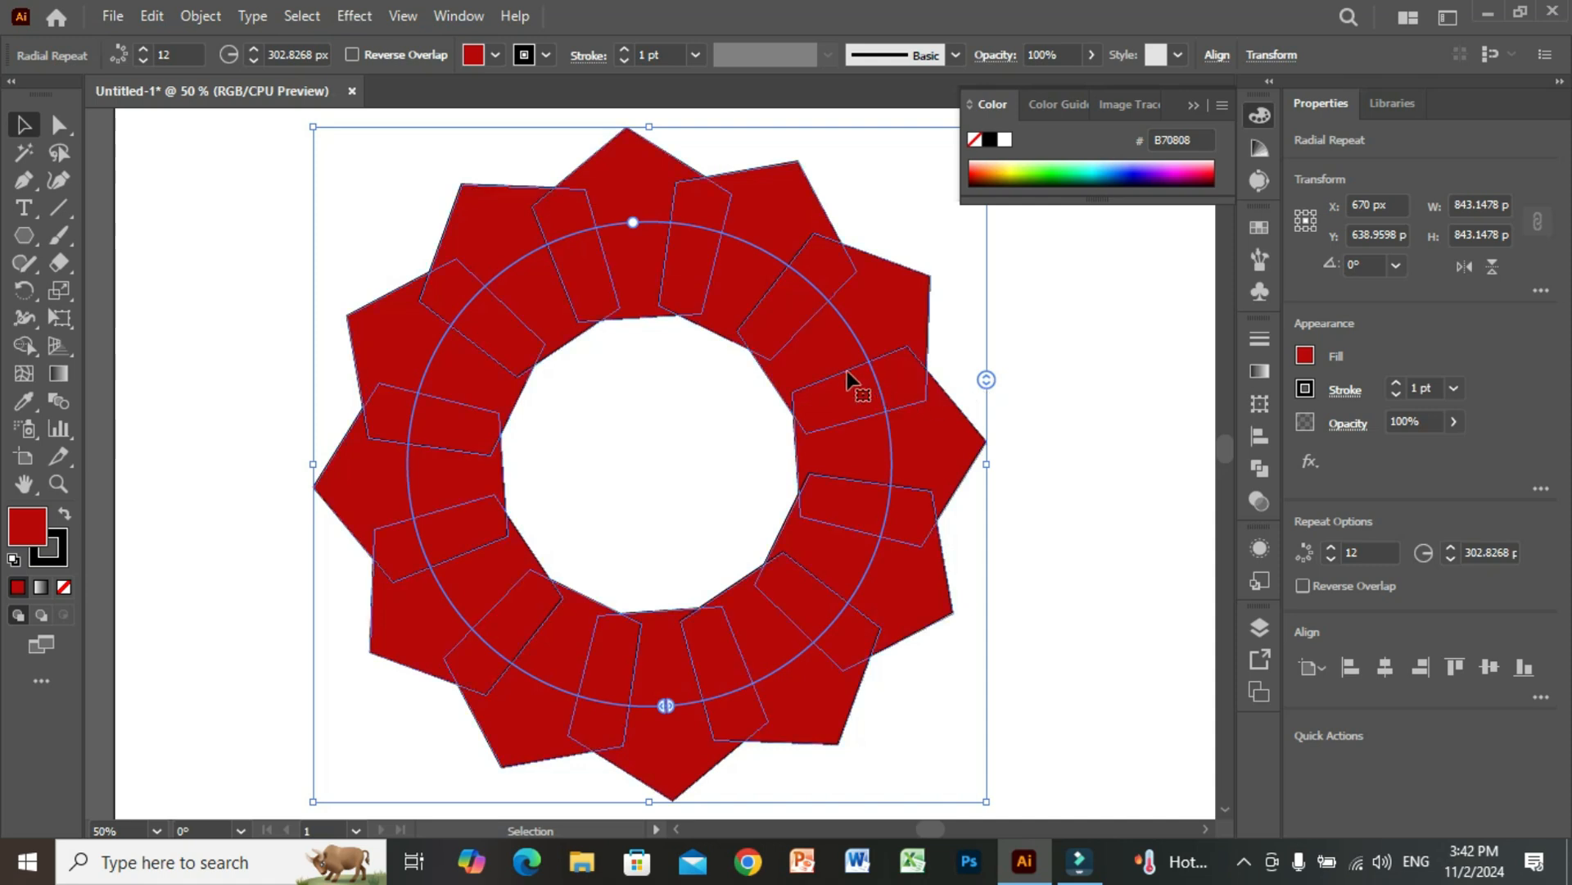
key(Delete)
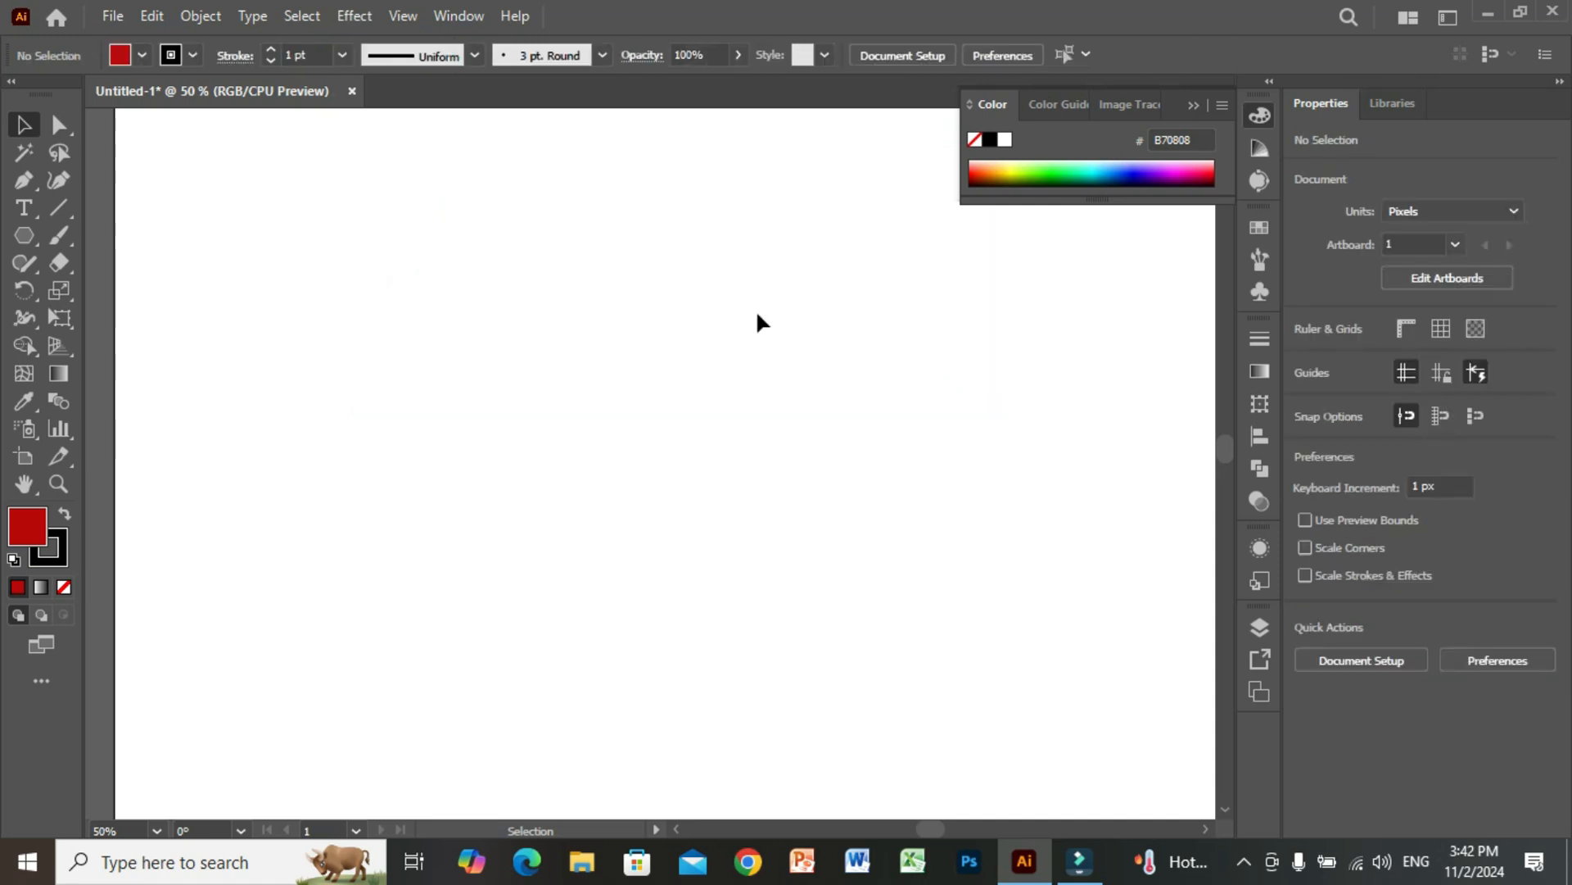
Step: Draw a red pentagon about 225 px wide and 214 px high and move it into the artboard's top-left corner
key(ctrl+minus)
key(ctrl+minus)
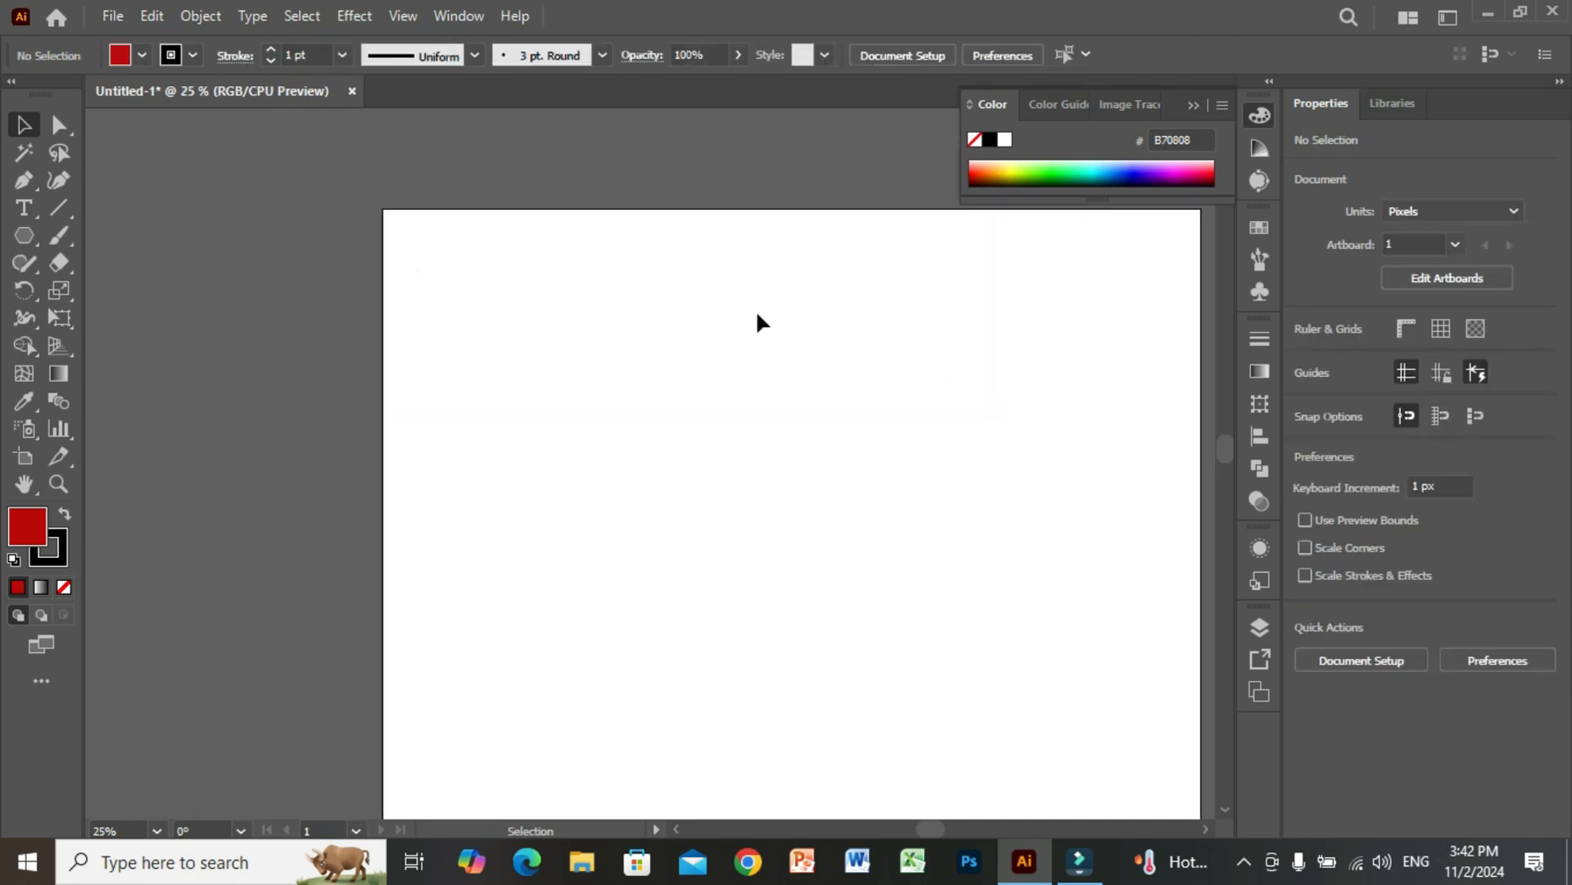
click(930, 828)
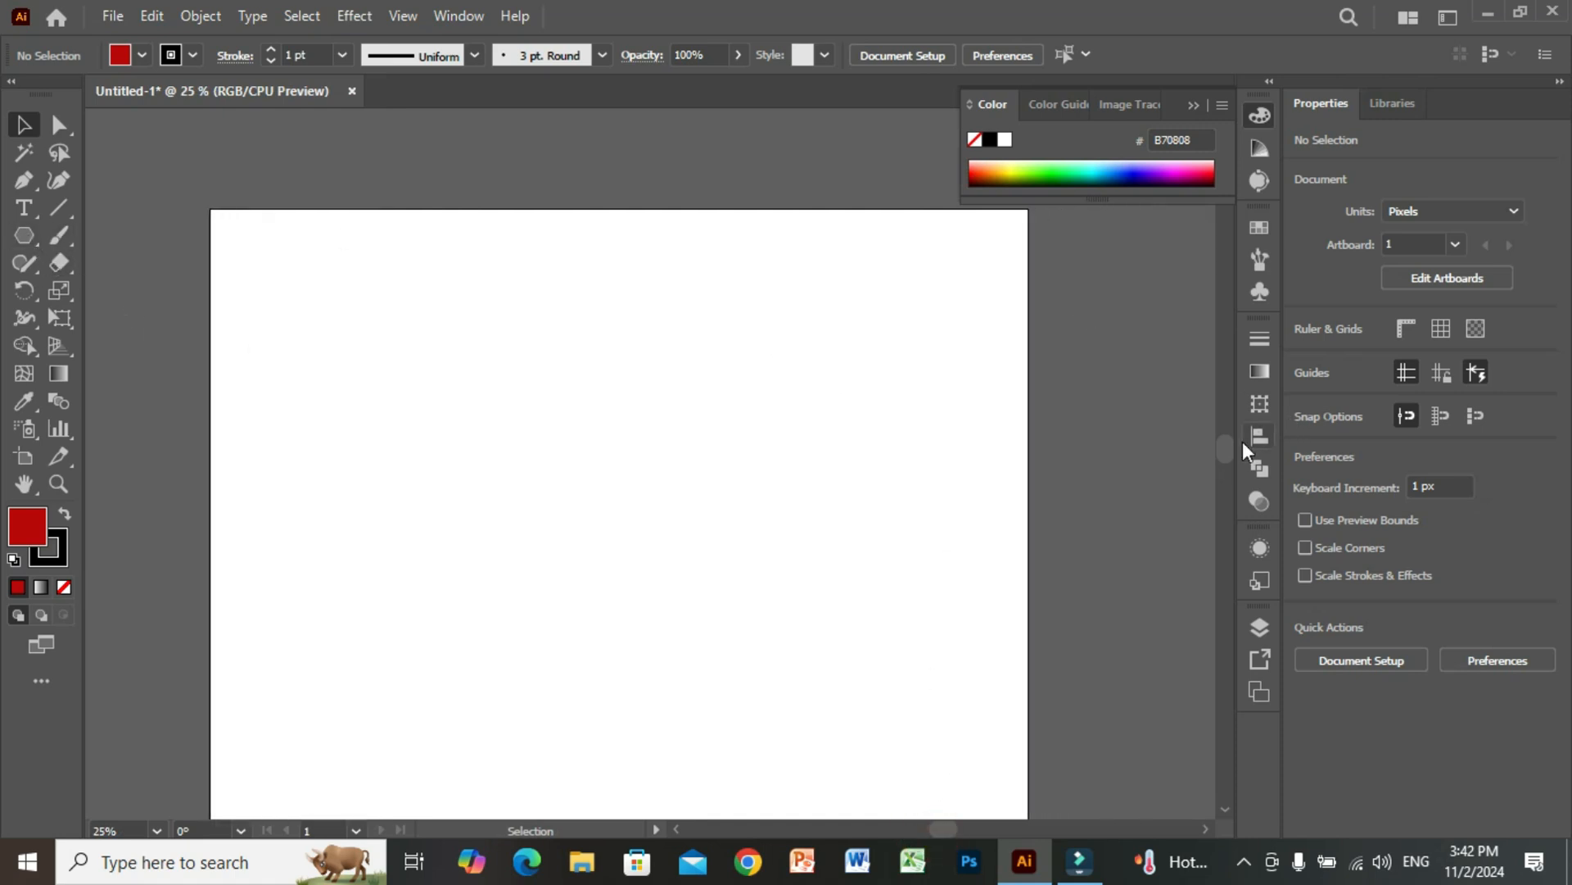
drag(1225, 445, 1227, 449)
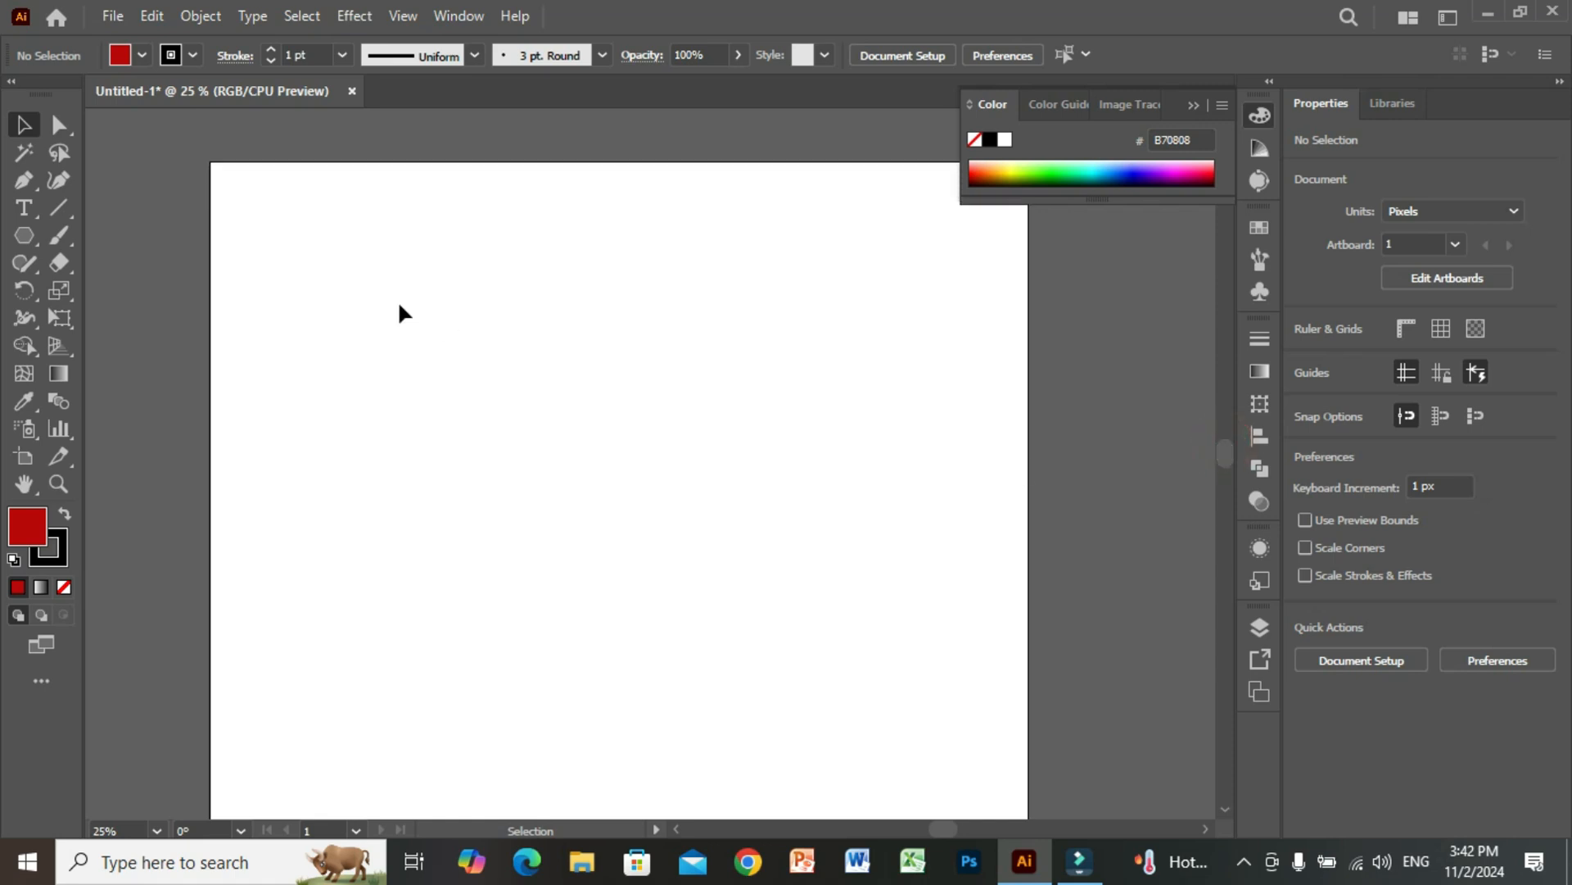
click(25, 237)
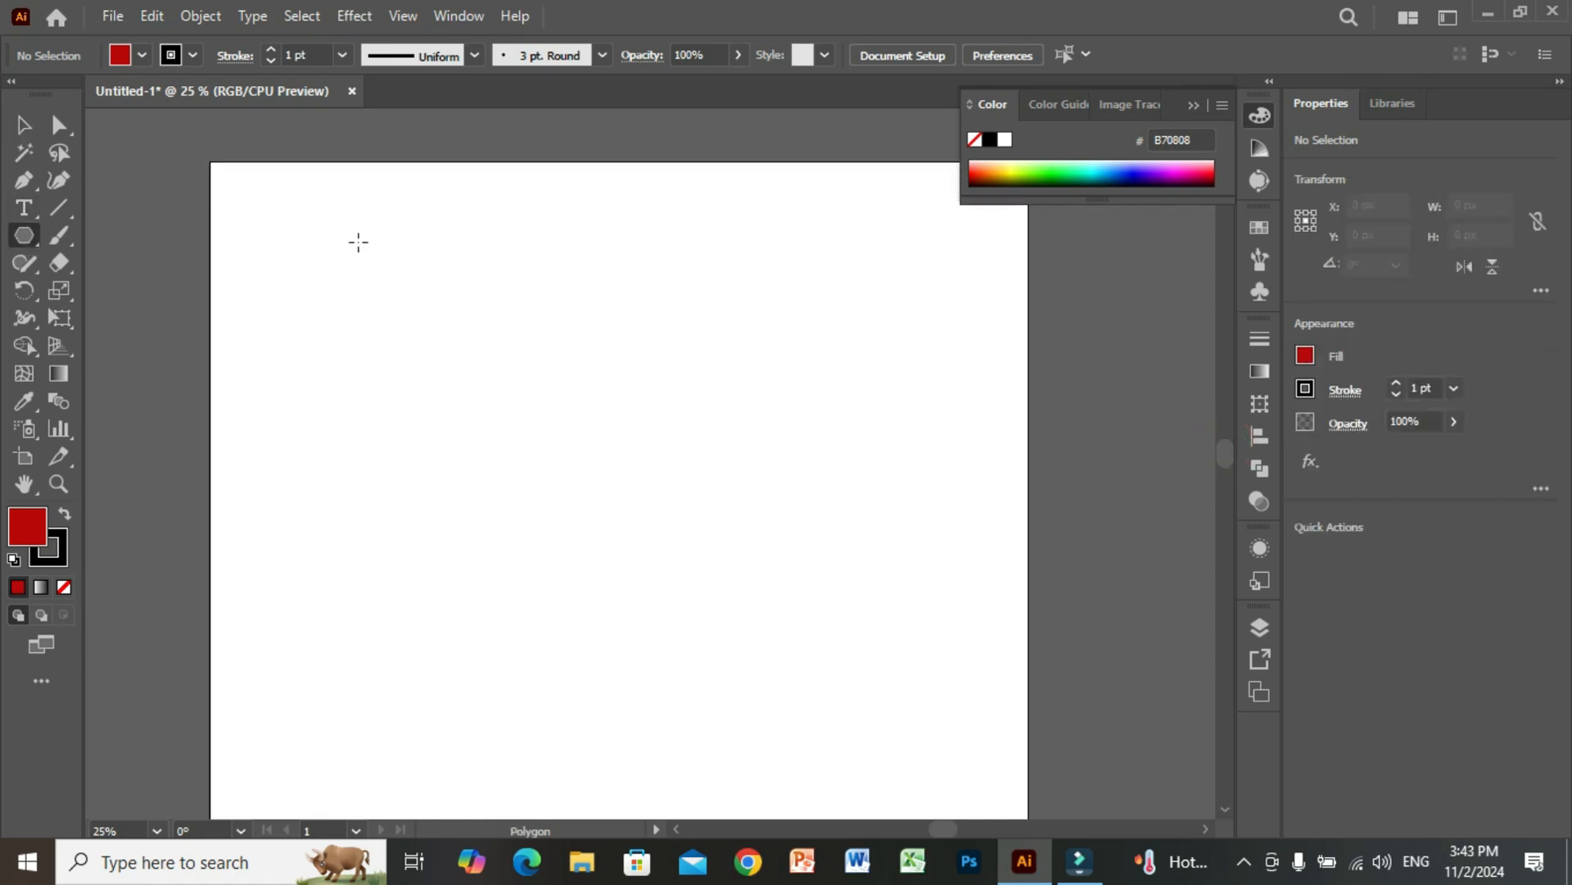
drag(358, 242, 389, 279)
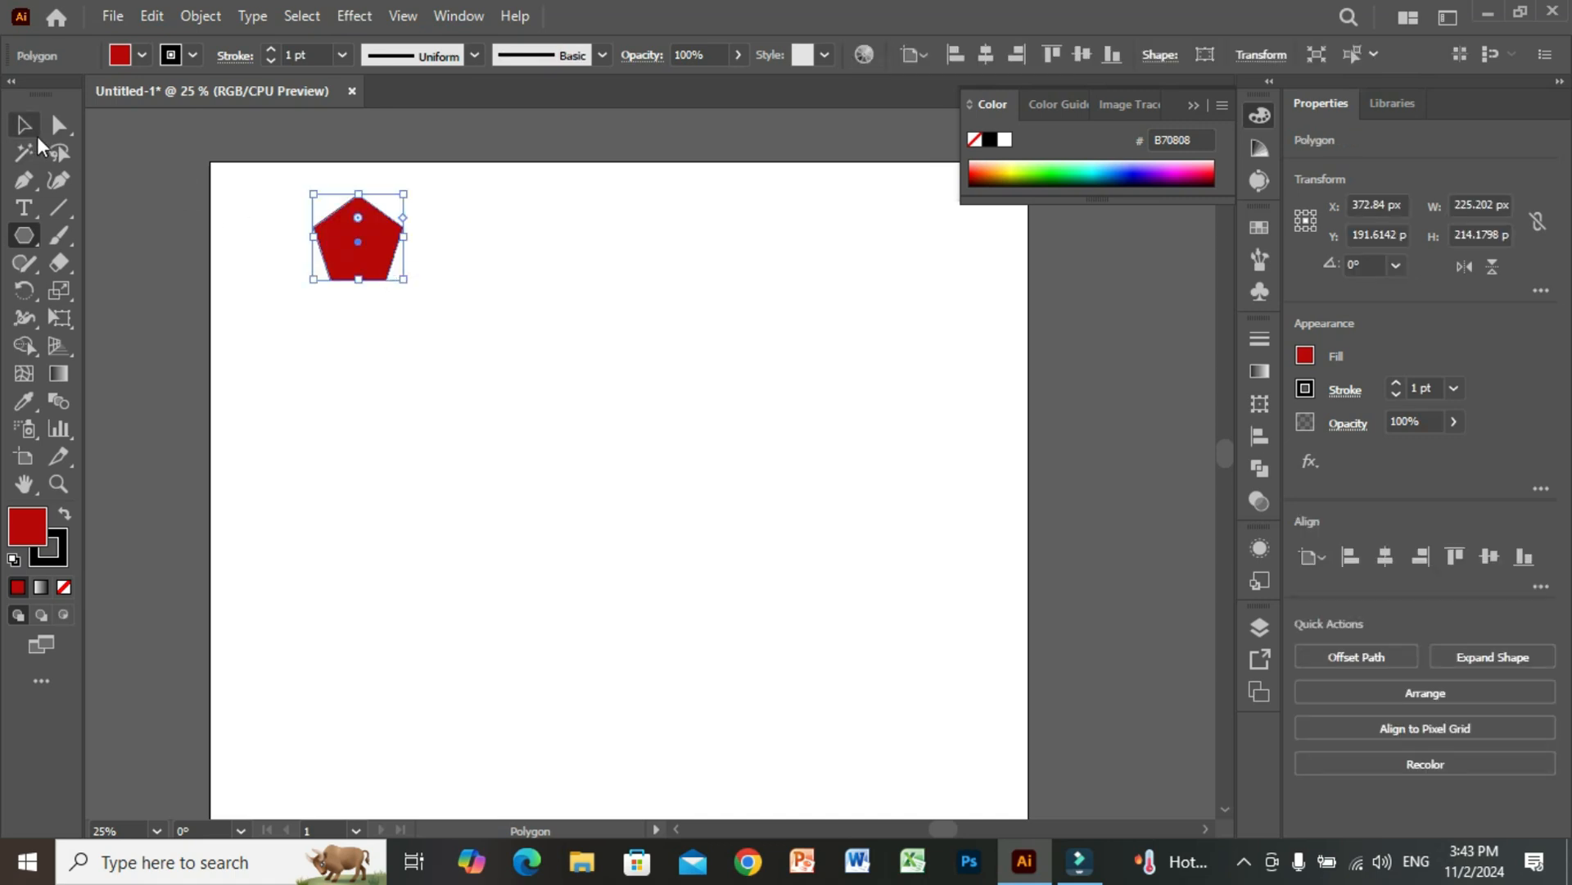
click(23, 126)
drag(362, 252, 273, 221)
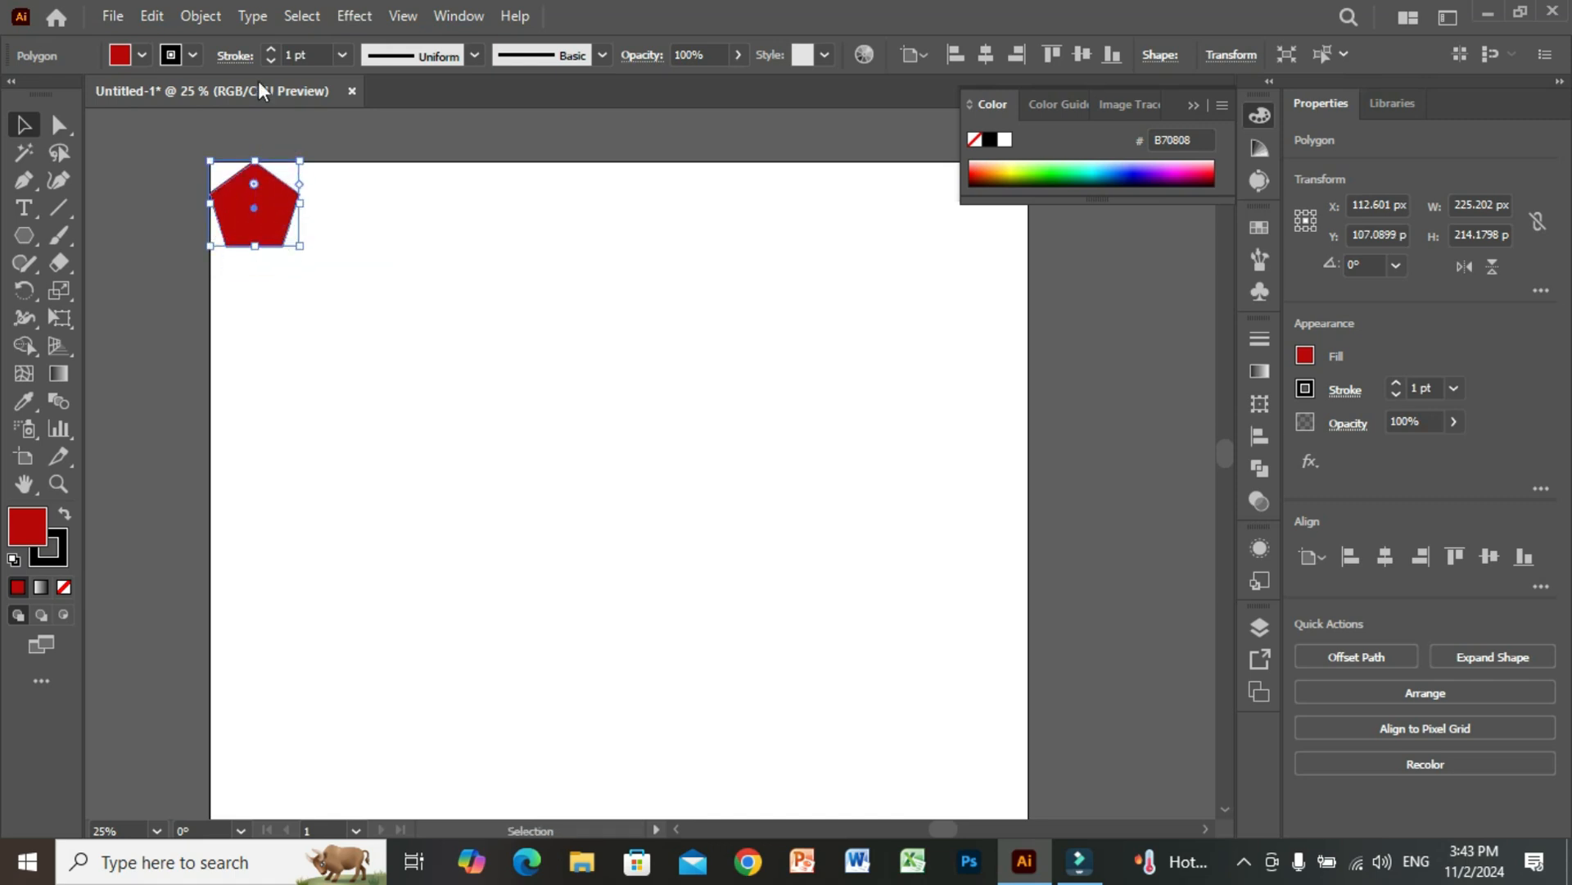
Step: Apply a grid repeat to the pentagon and extend it across the artboard to about 2055 px wide and 1646 px high
click(200, 16)
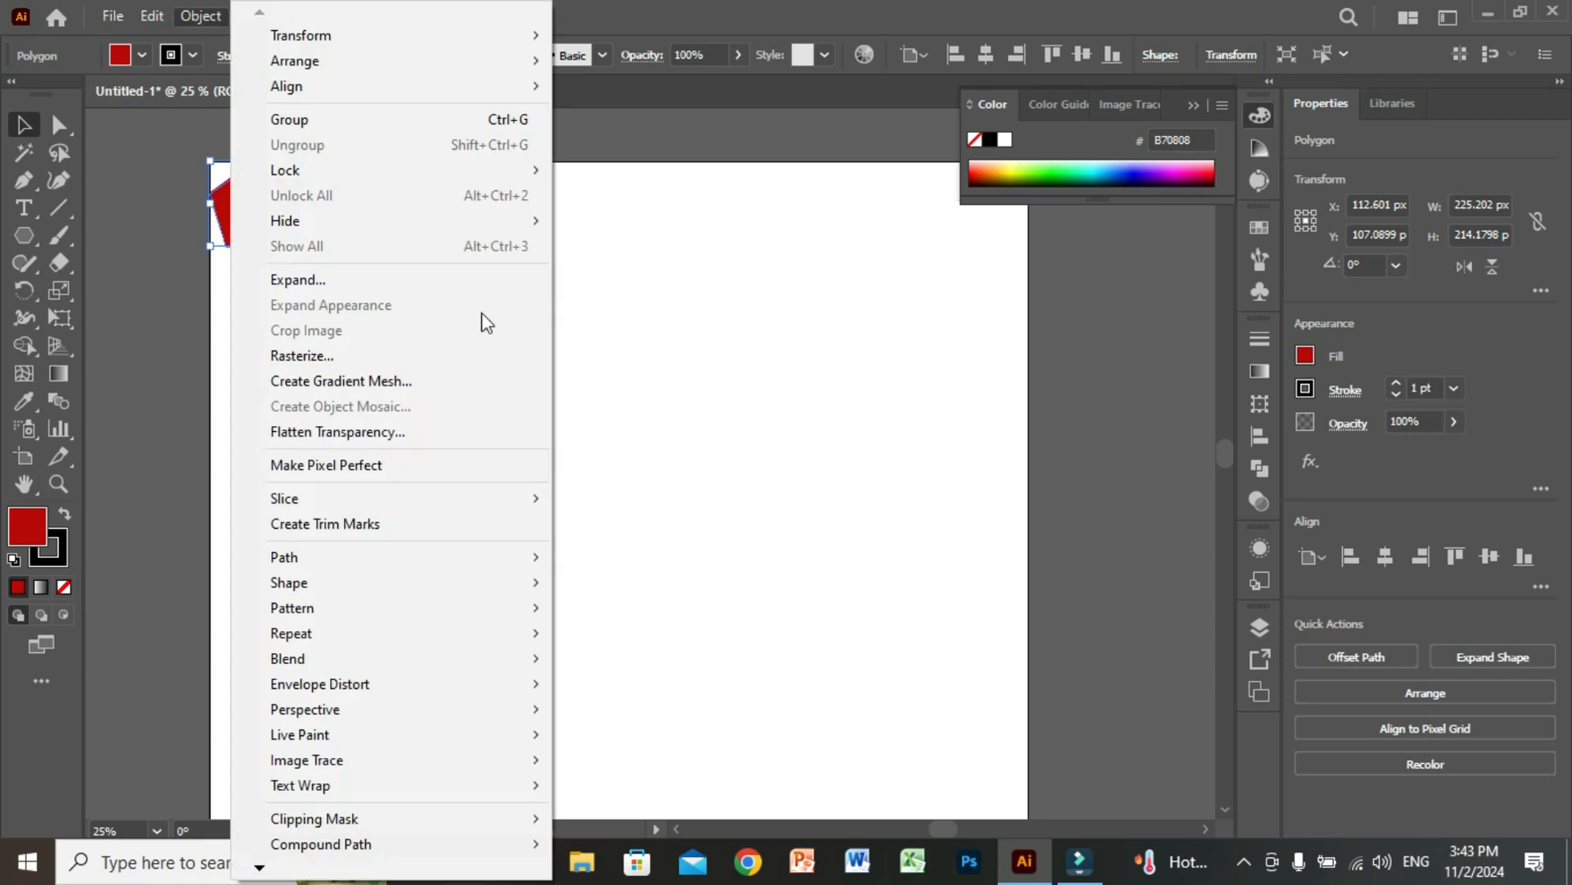
mouse_move(418, 669)
mouse_move(447, 635)
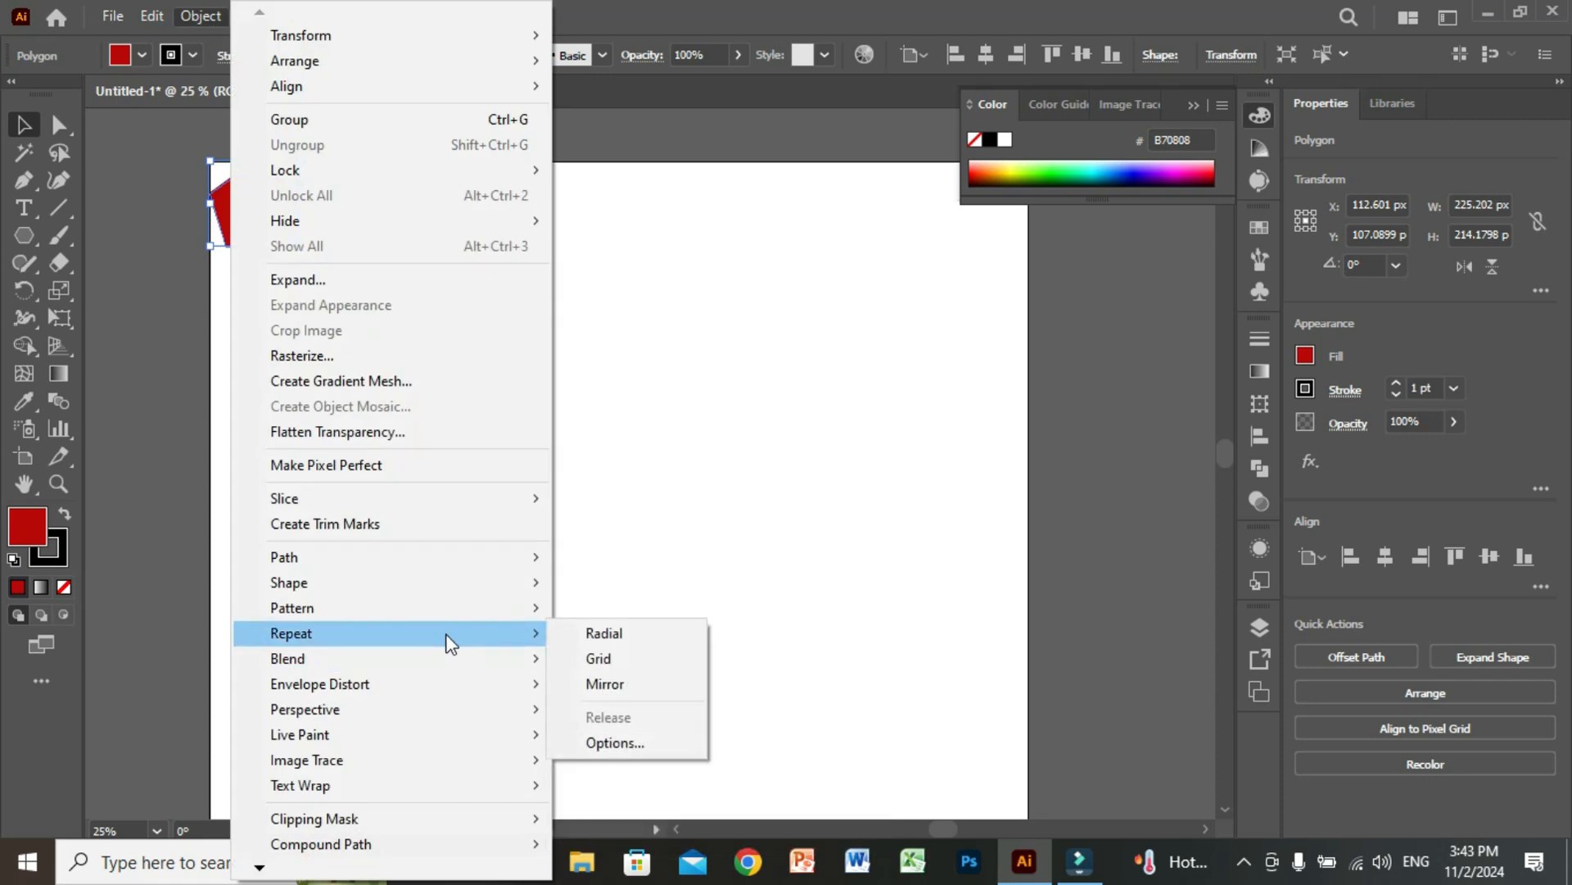
click(599, 661)
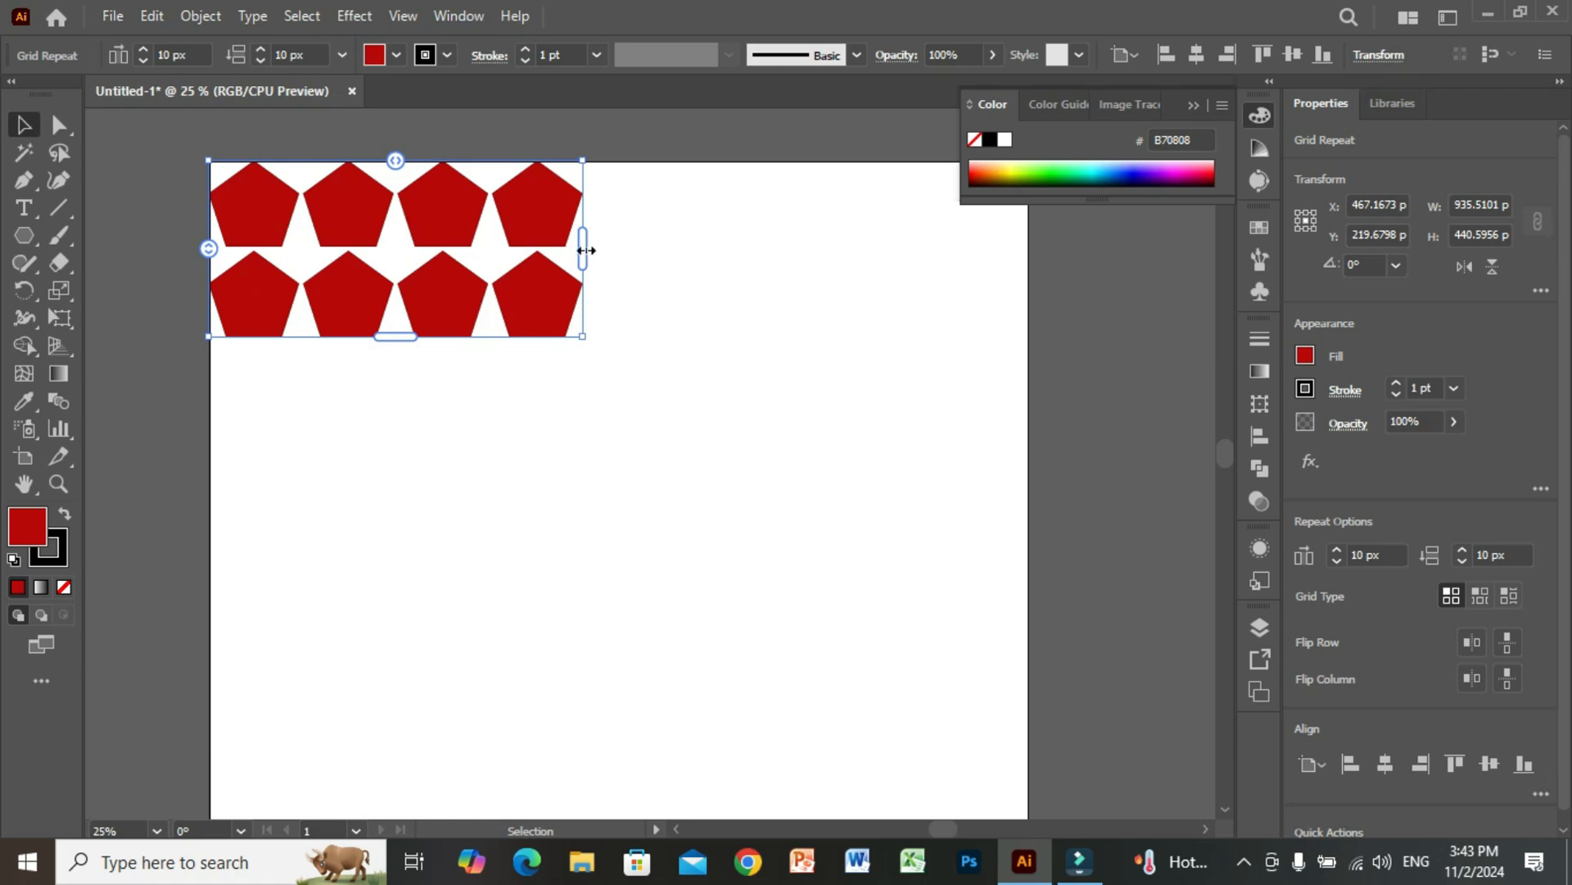
drag(585, 251, 1030, 272)
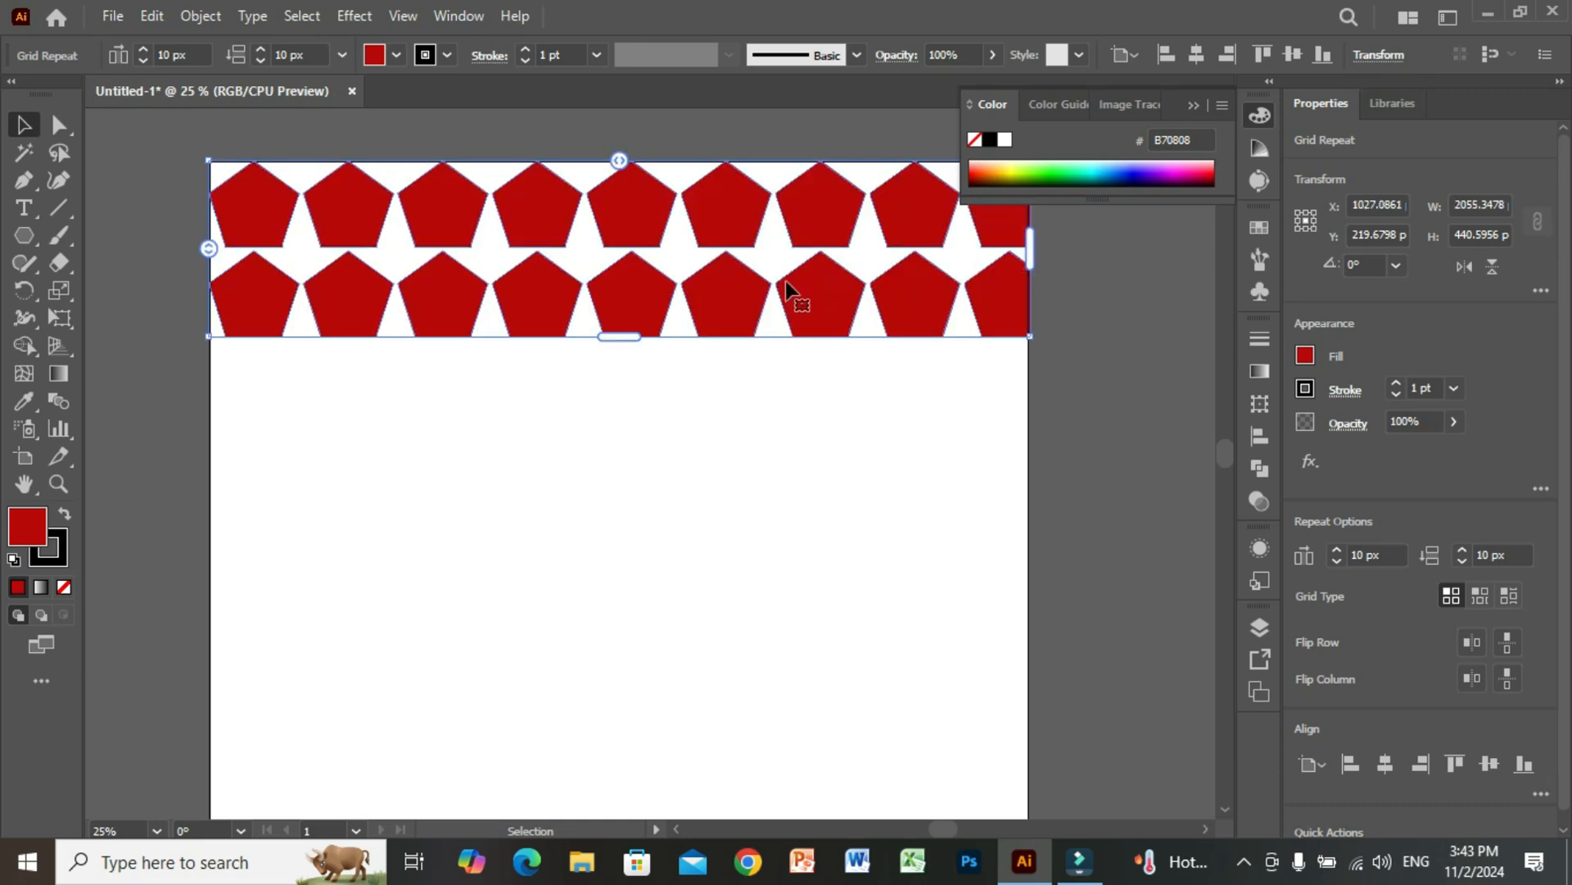
drag(616, 336, 616, 829)
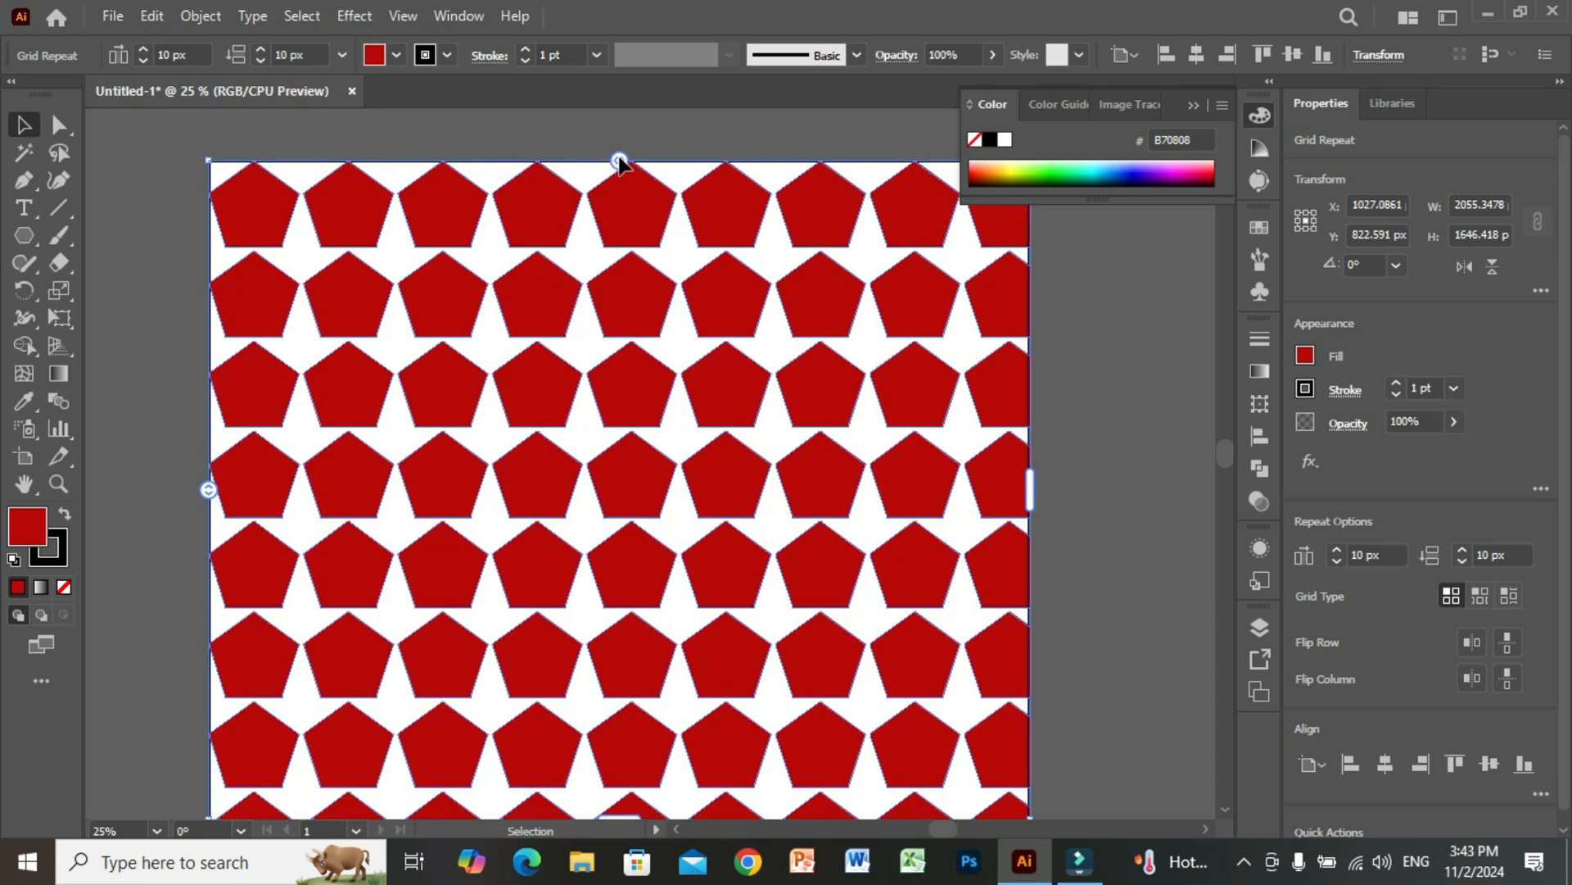
Step: Vary the grid repeat's horizontal spacing on the canvas to about 246 px, about -98 px and finally about 83 px
drag(619, 163, 713, 166)
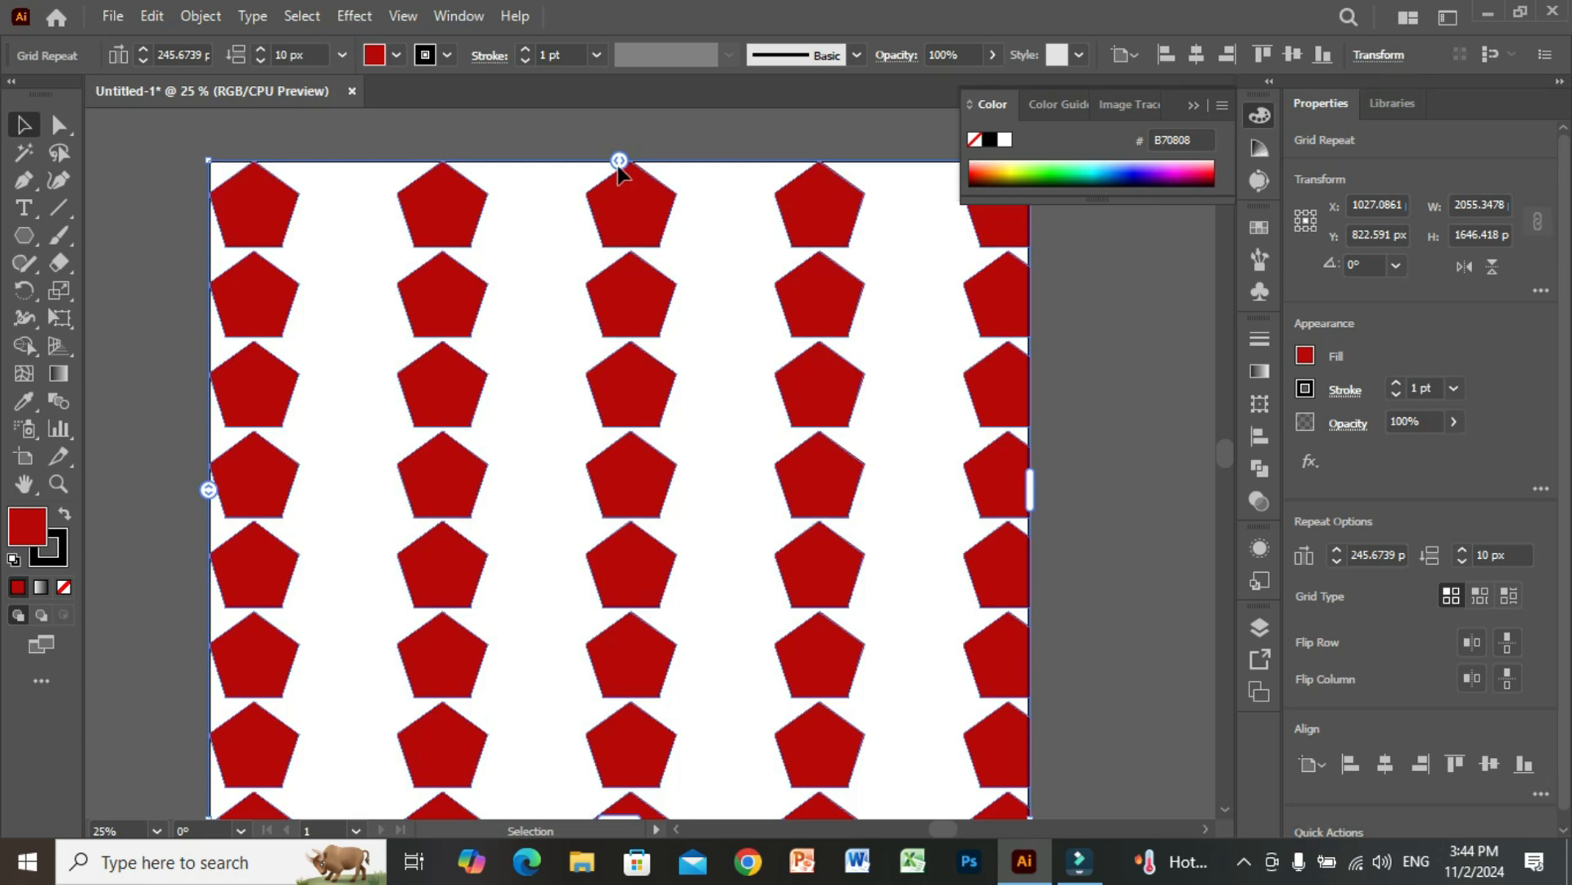
drag(619, 162, 482, 162)
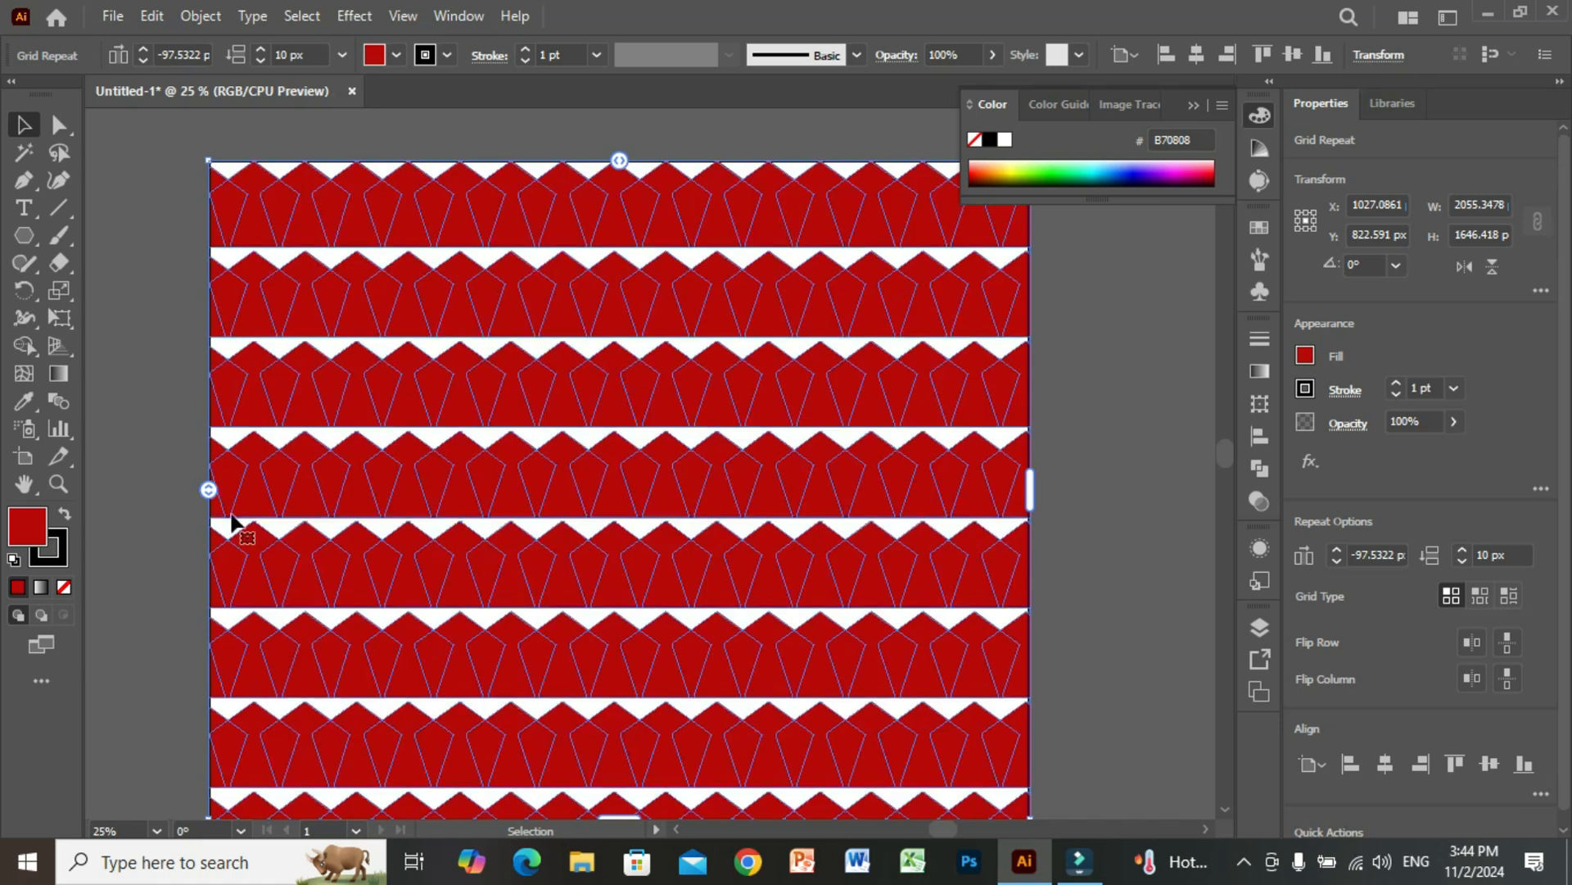
drag(620, 161, 692, 161)
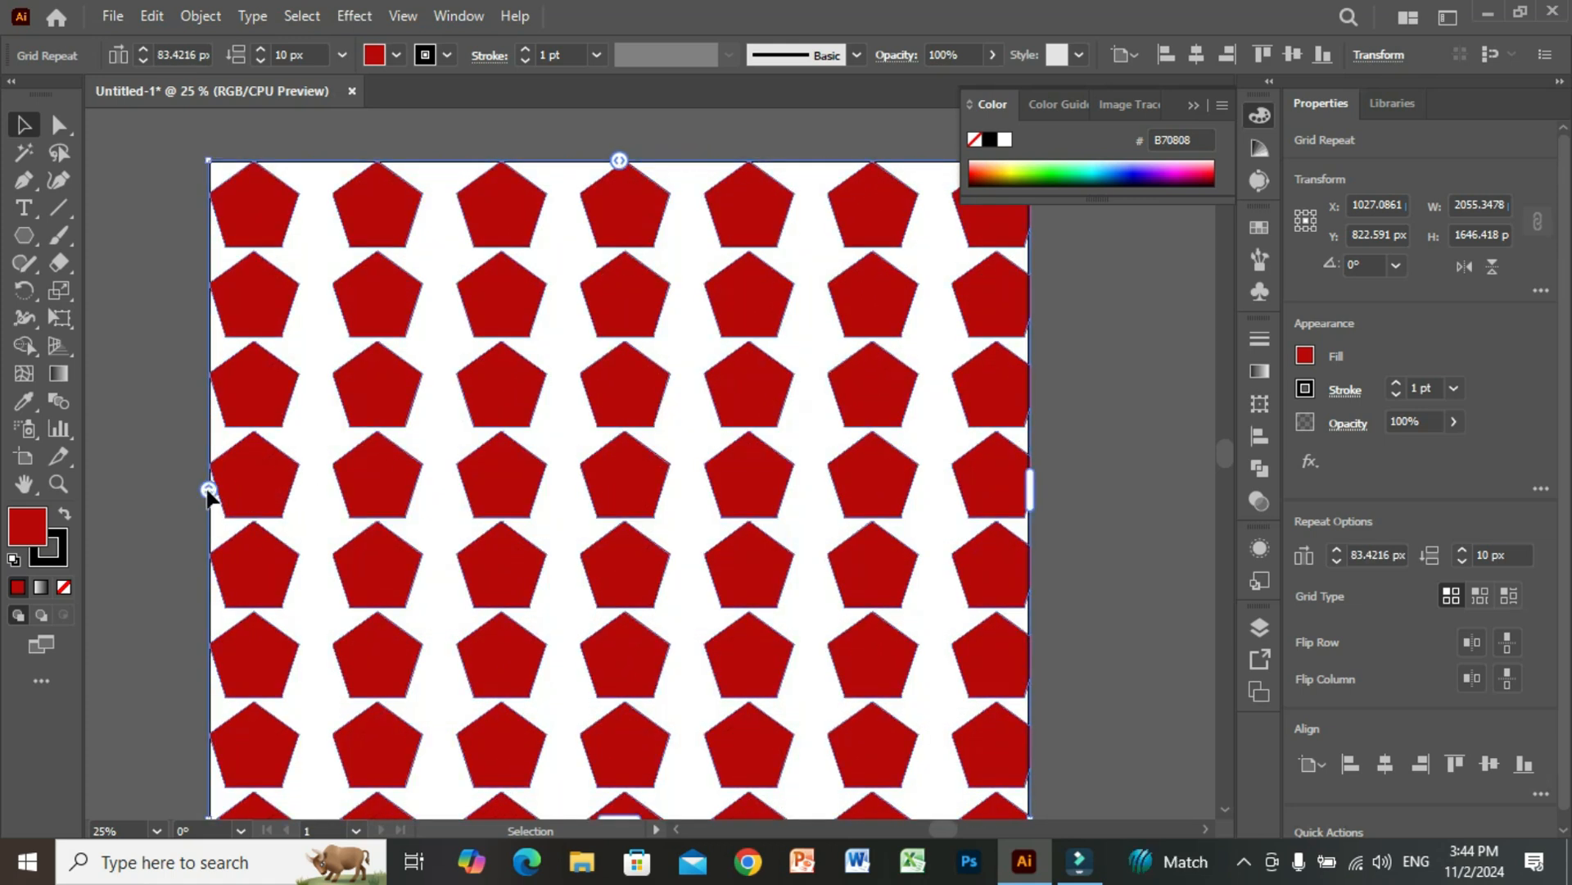
Step: Vary the grid repeat's vertical spacing on the canvas to about -126 px and about 84 px, then delete the whole repeat
drag(209, 491, 211, 444)
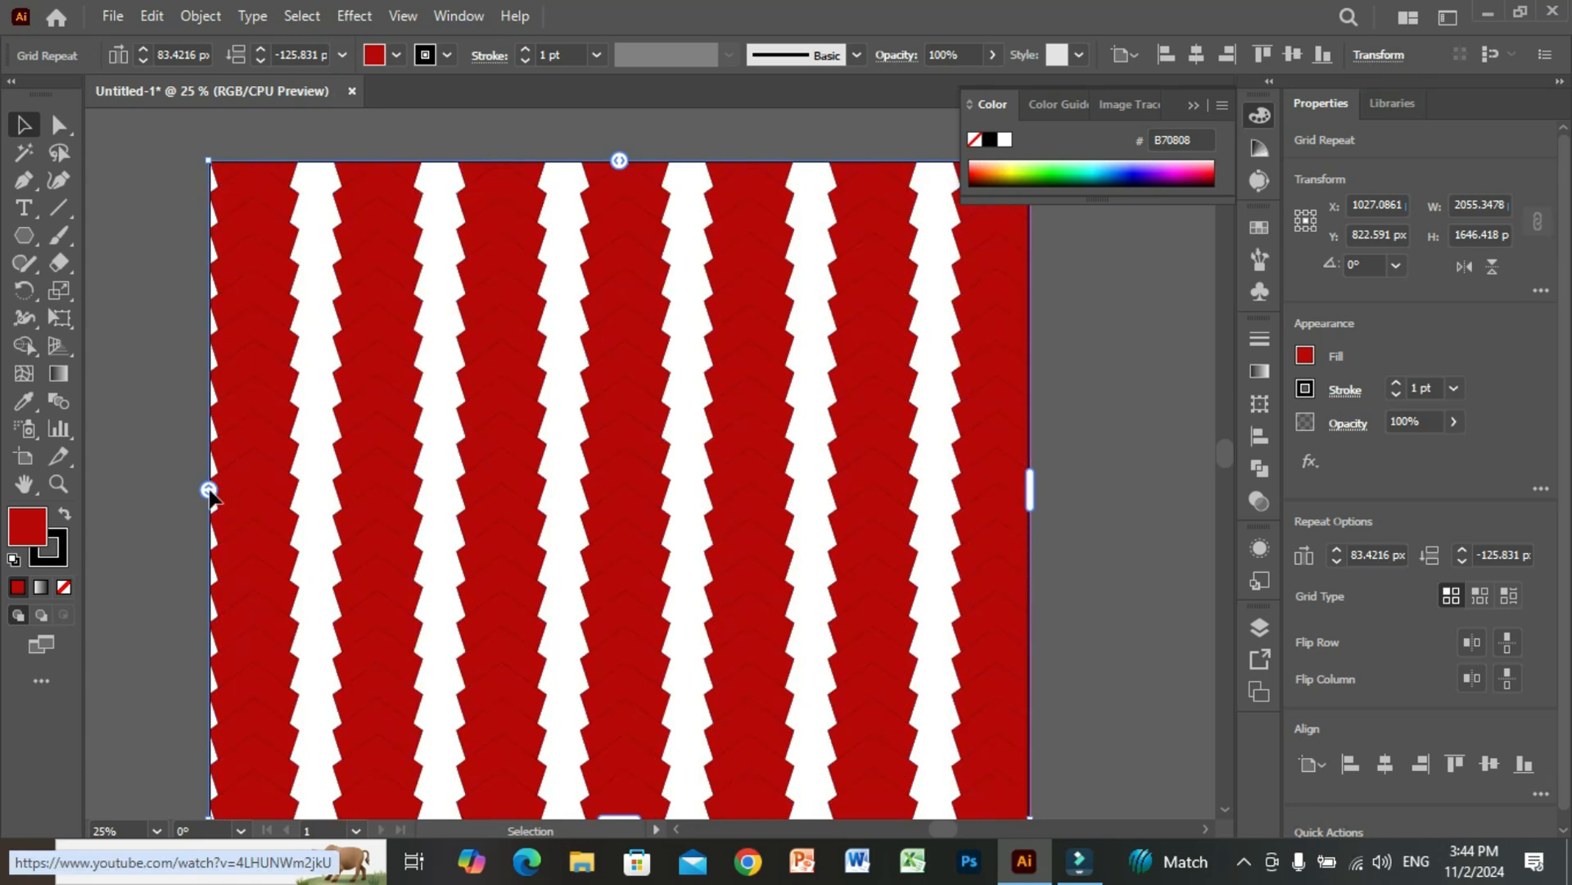
drag(208, 490, 209, 576)
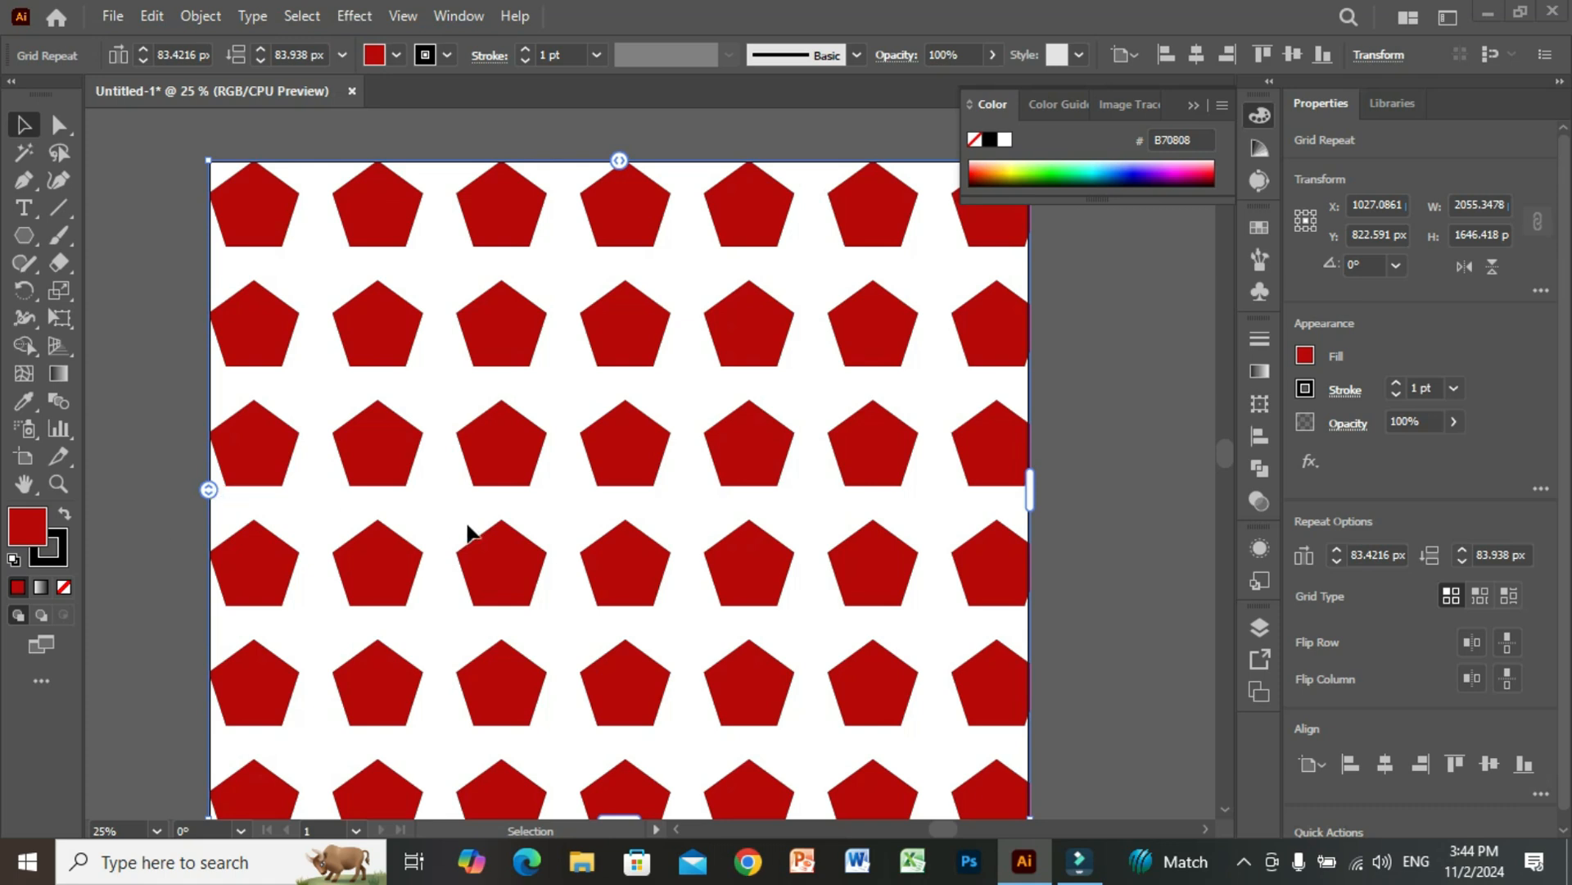
click(269, 215)
key(Delete)
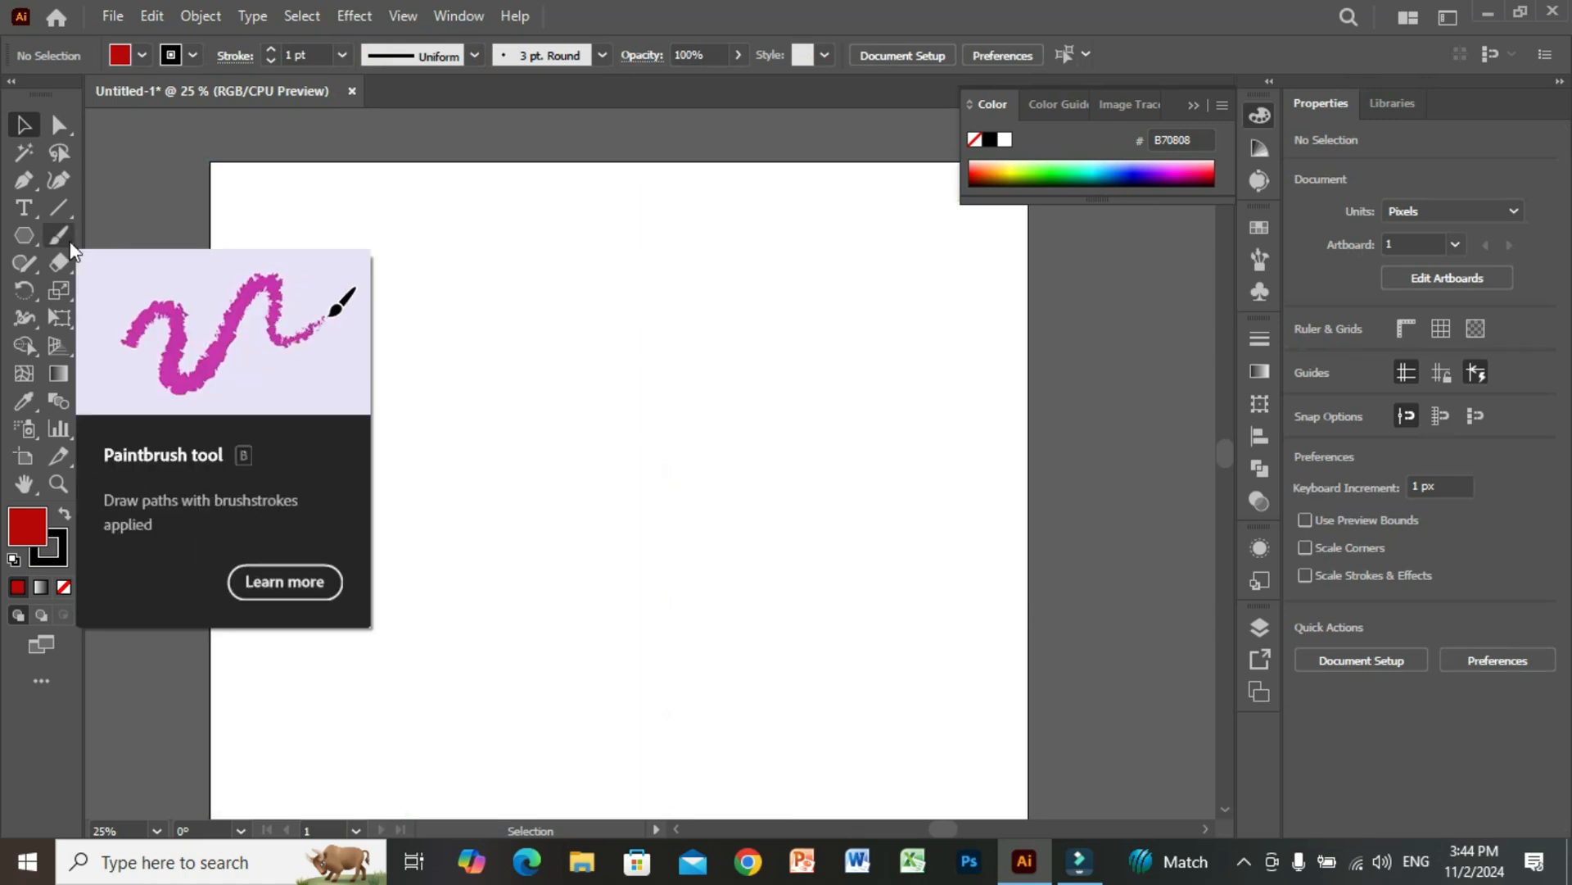
Step: Draw a narrow red ellipse about 98 px wide and 455 px high in the artboard's upper middle and apply a mirror repeat
drag(27, 238, 101, 283)
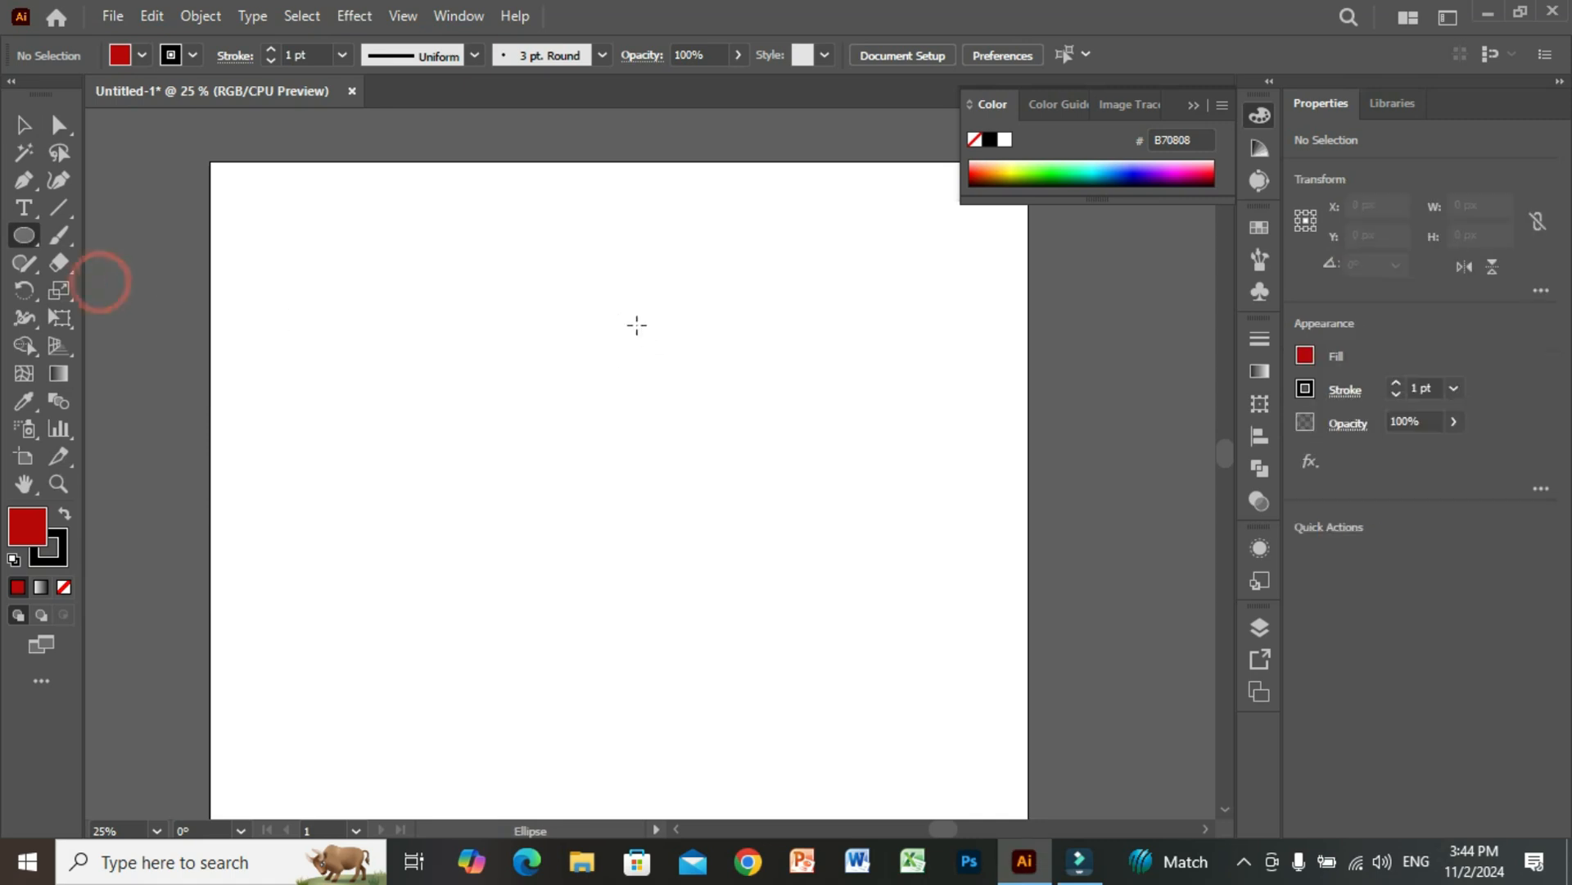
drag(607, 302, 648, 484)
click(207, 18)
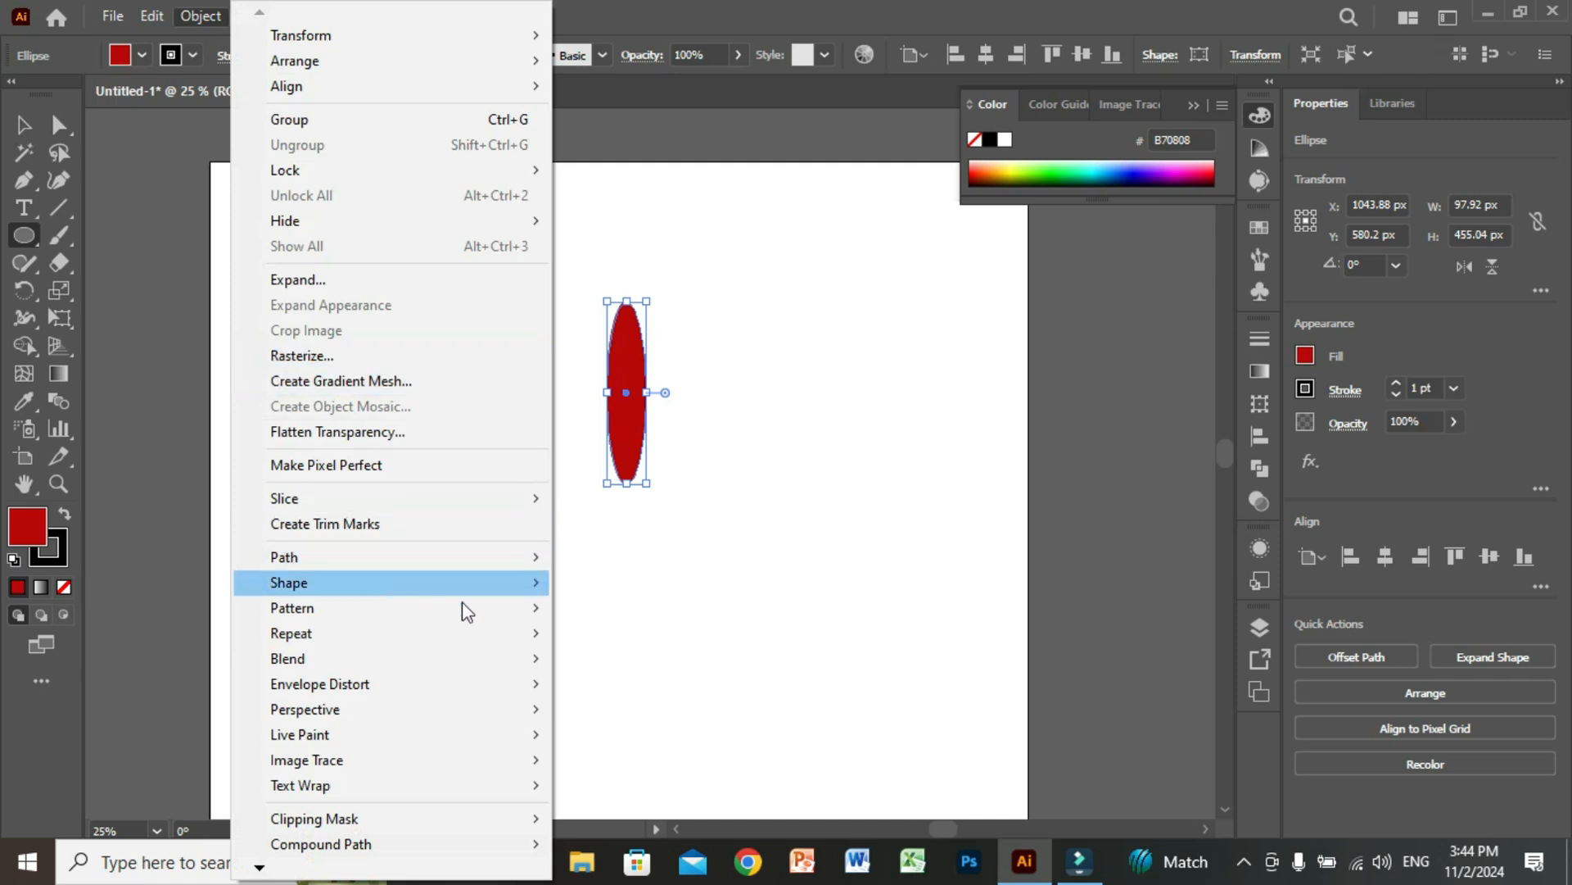
mouse_move(497, 641)
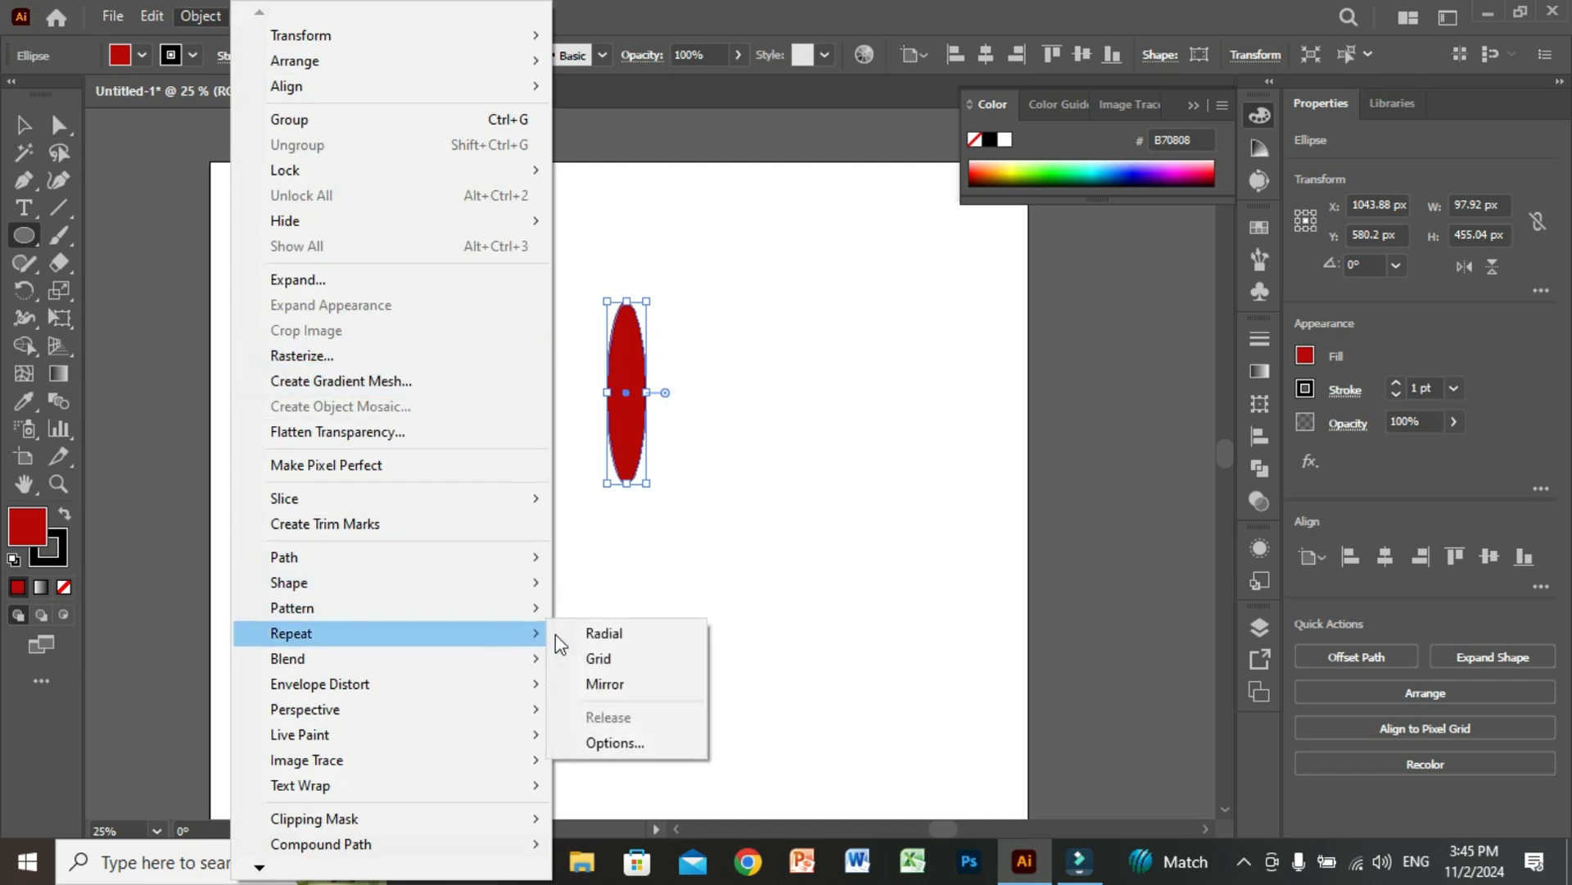
click(602, 684)
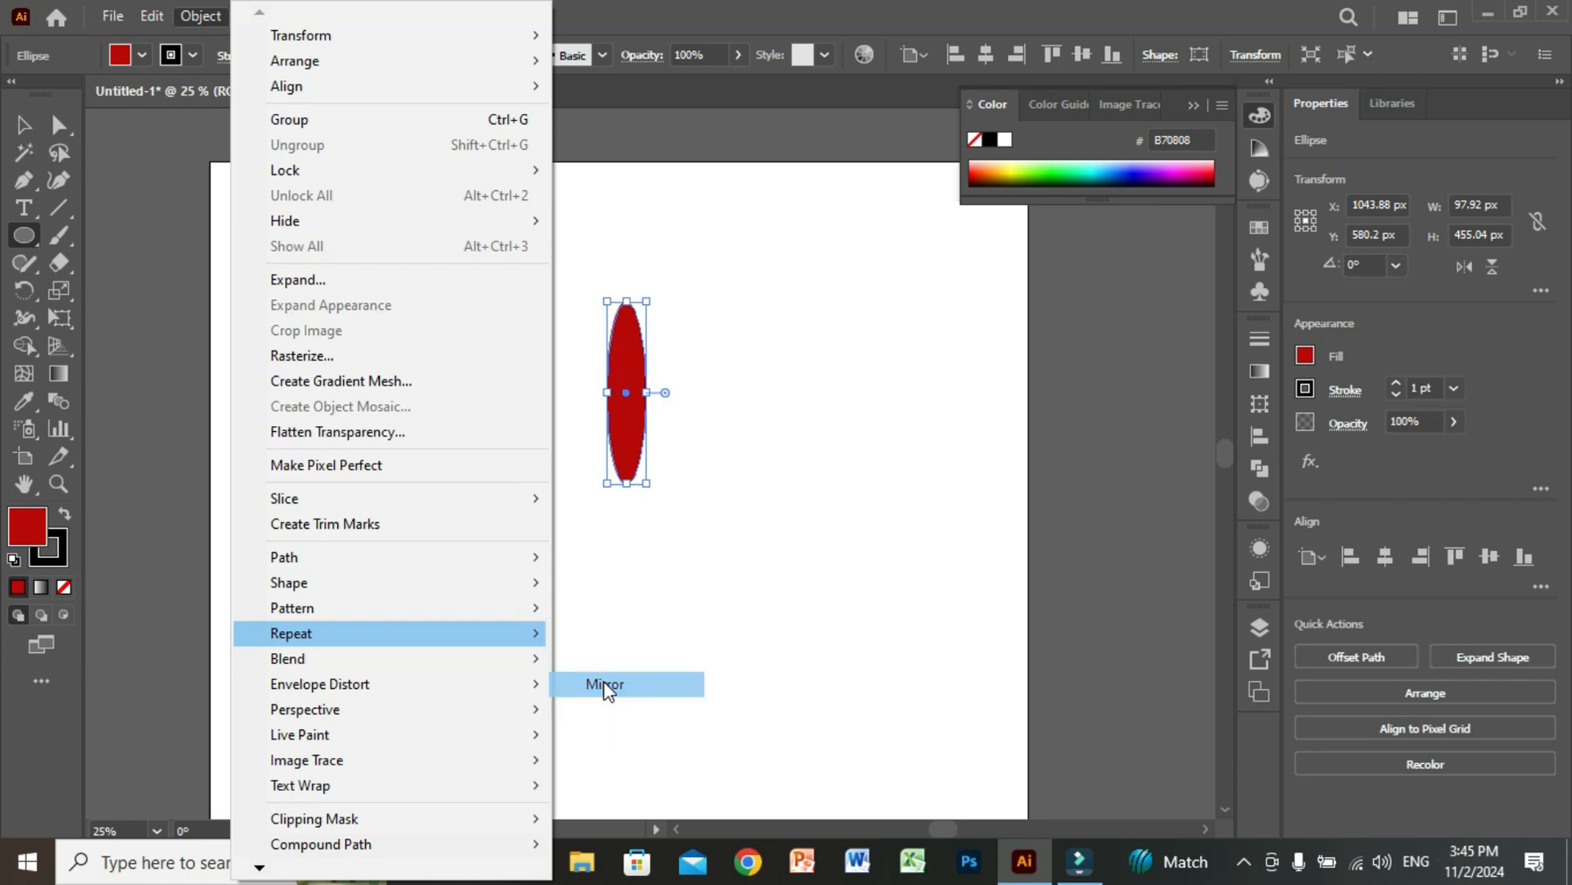
Step: Move the original ellipse left, away from the mirror axis, and vary its size, ending about 121 px wide and 434 px high
click(23, 125)
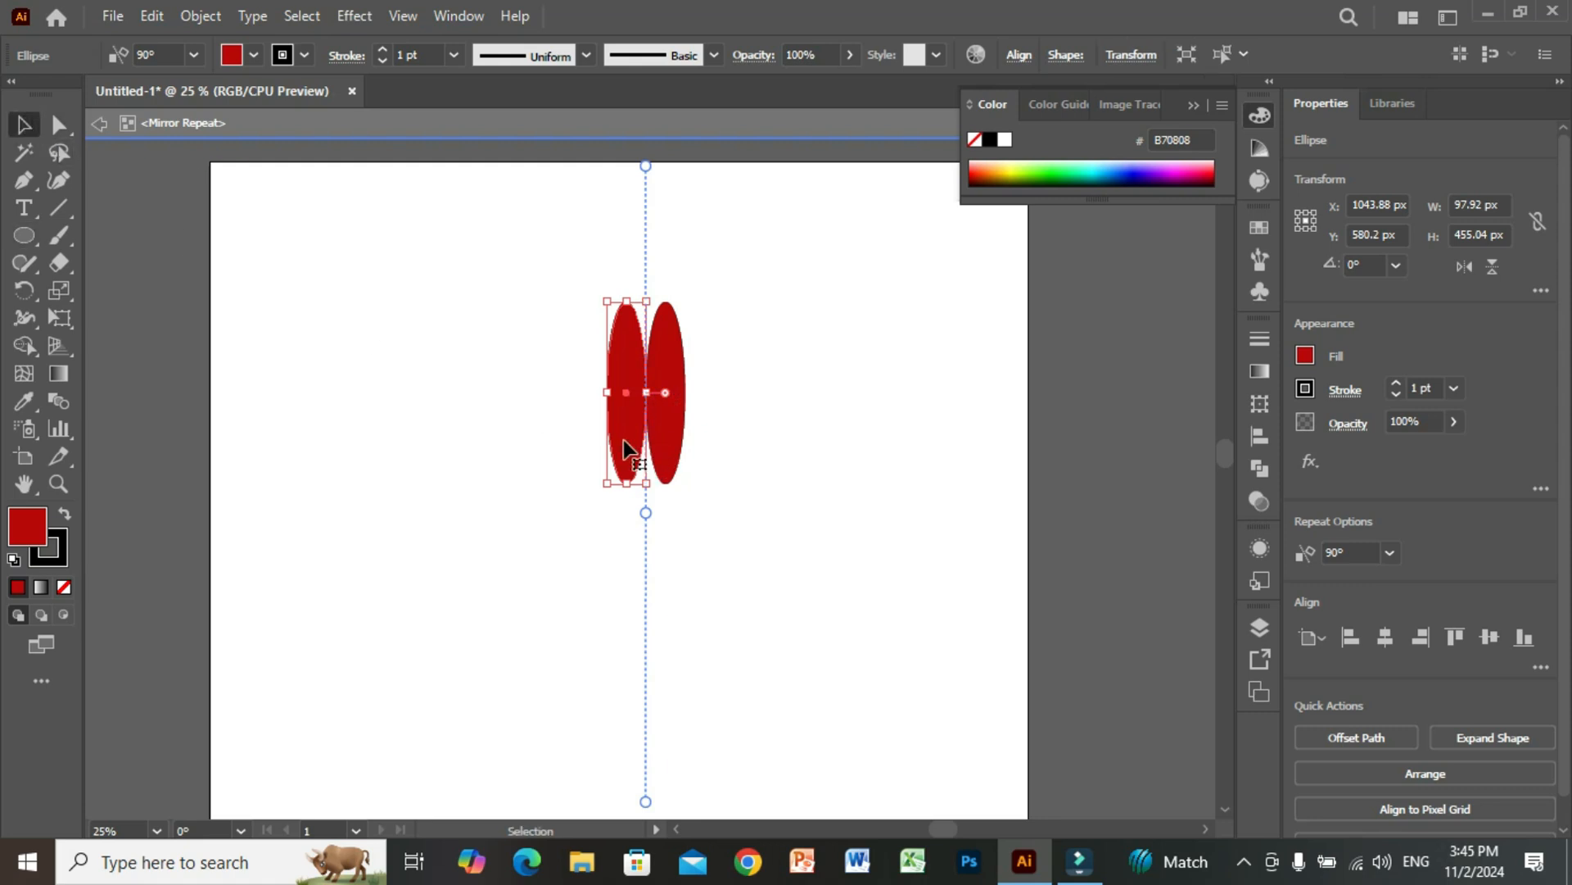
drag(623, 440, 552, 442)
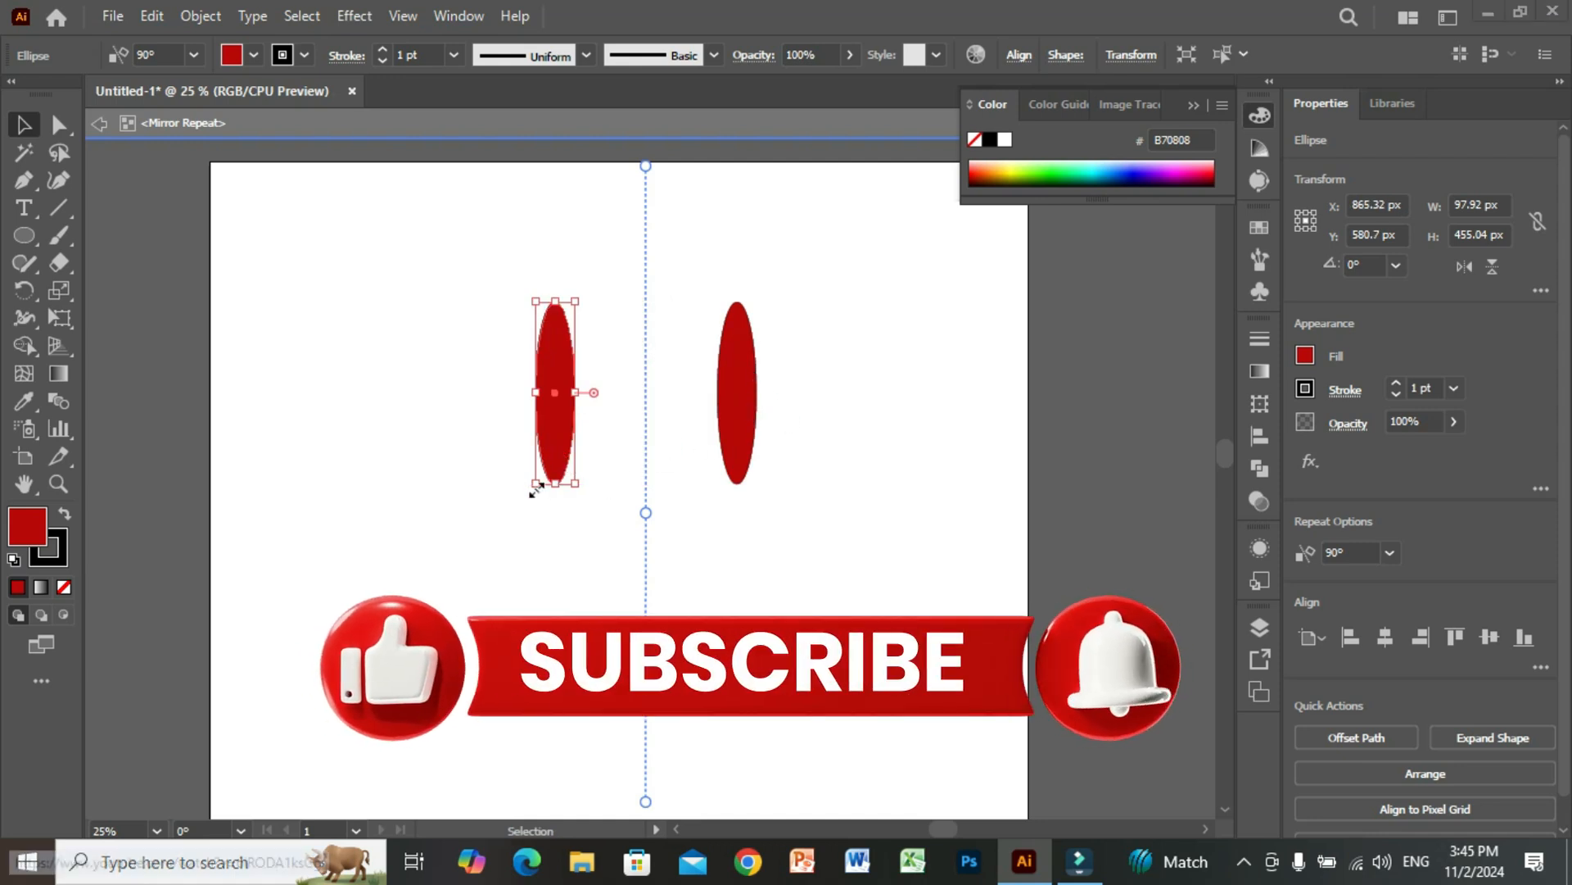
drag(534, 491, 446, 595)
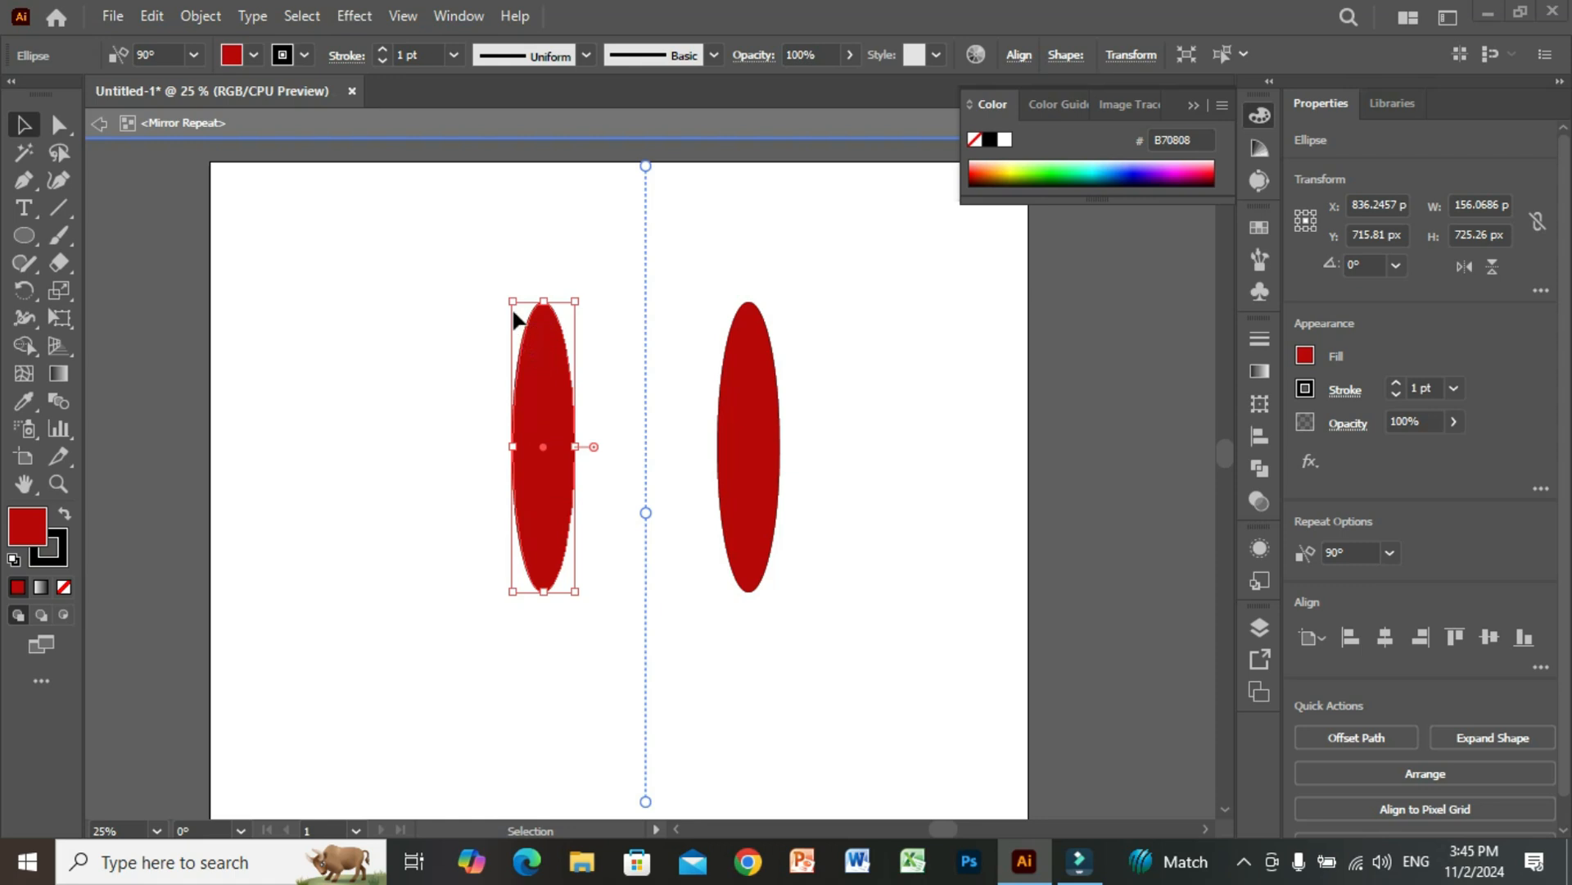
drag(513, 301, 489, 281)
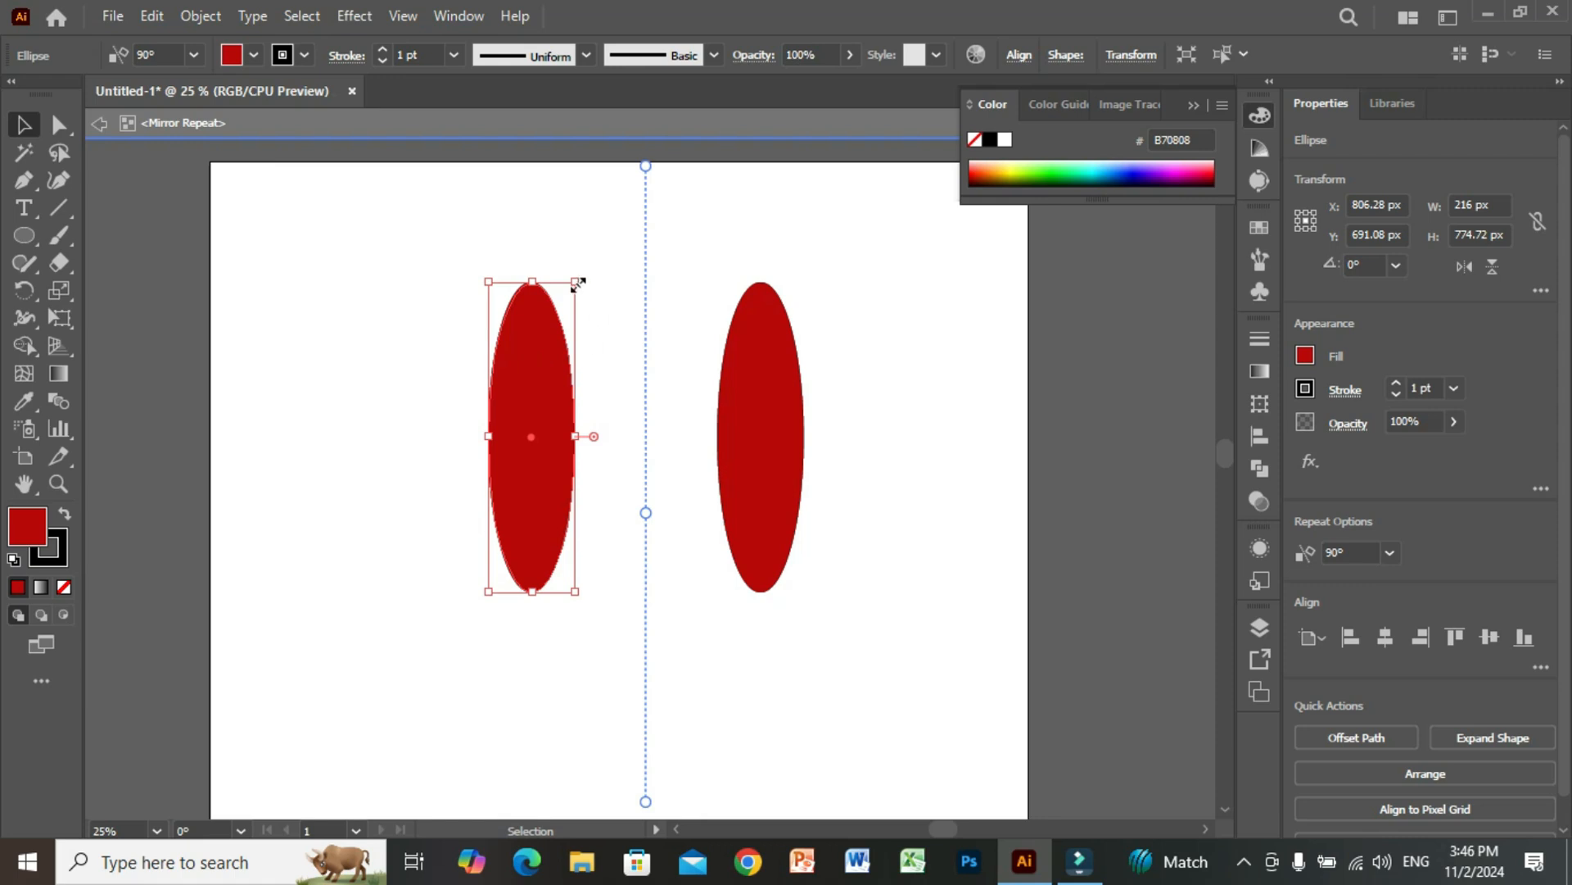
drag(578, 284, 537, 418)
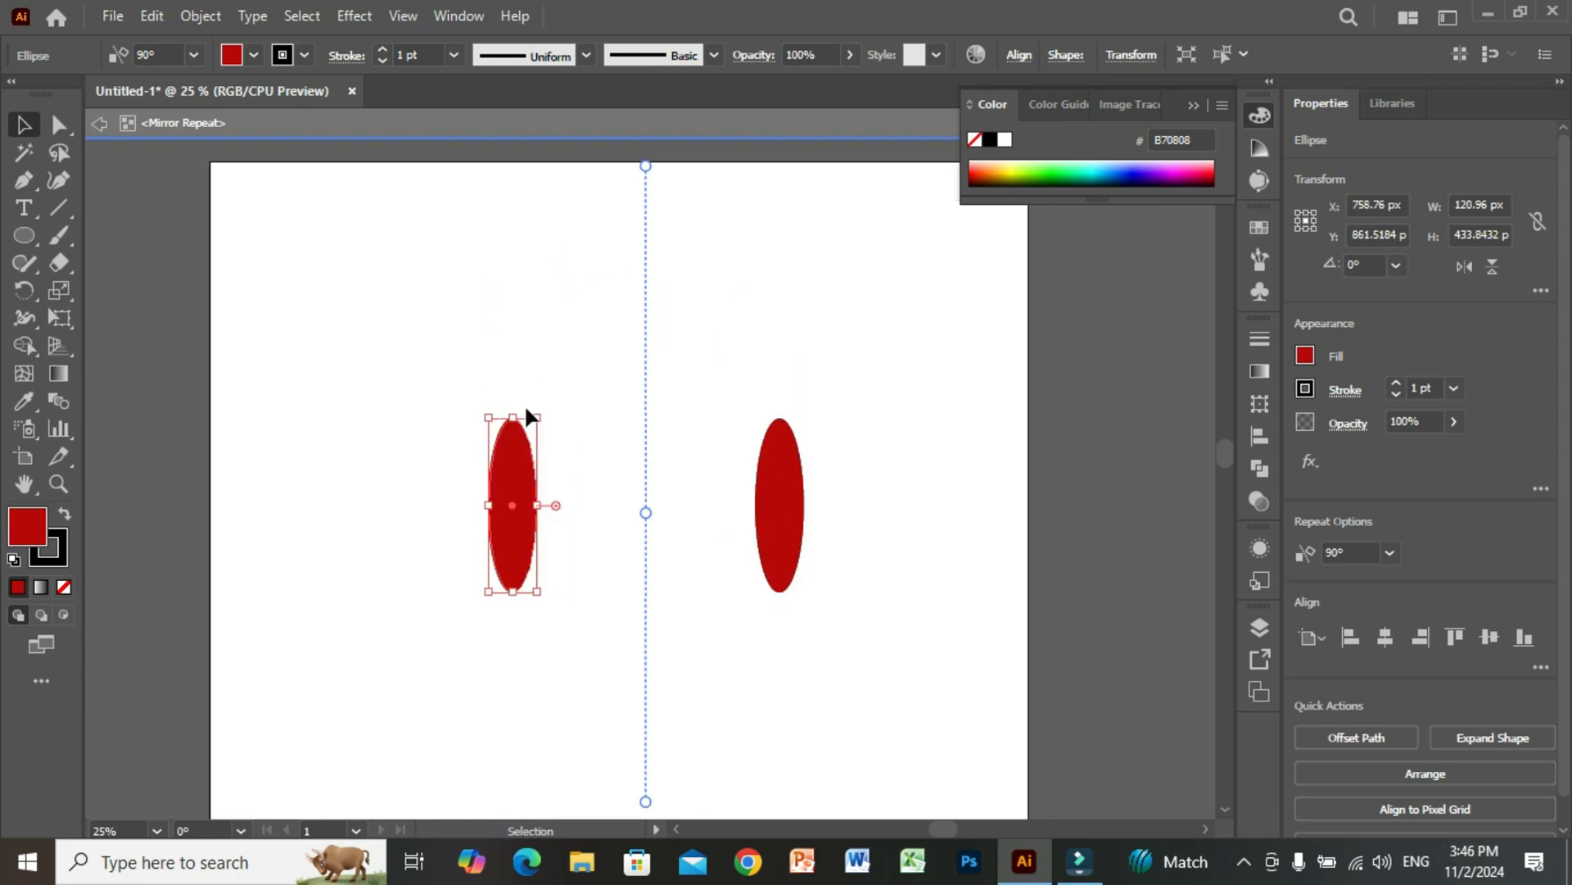
Step: Rotate the original ellipse to about 324° and move it farther left from the mirror axis, to X about 589 px
drag(543, 602, 464, 625)
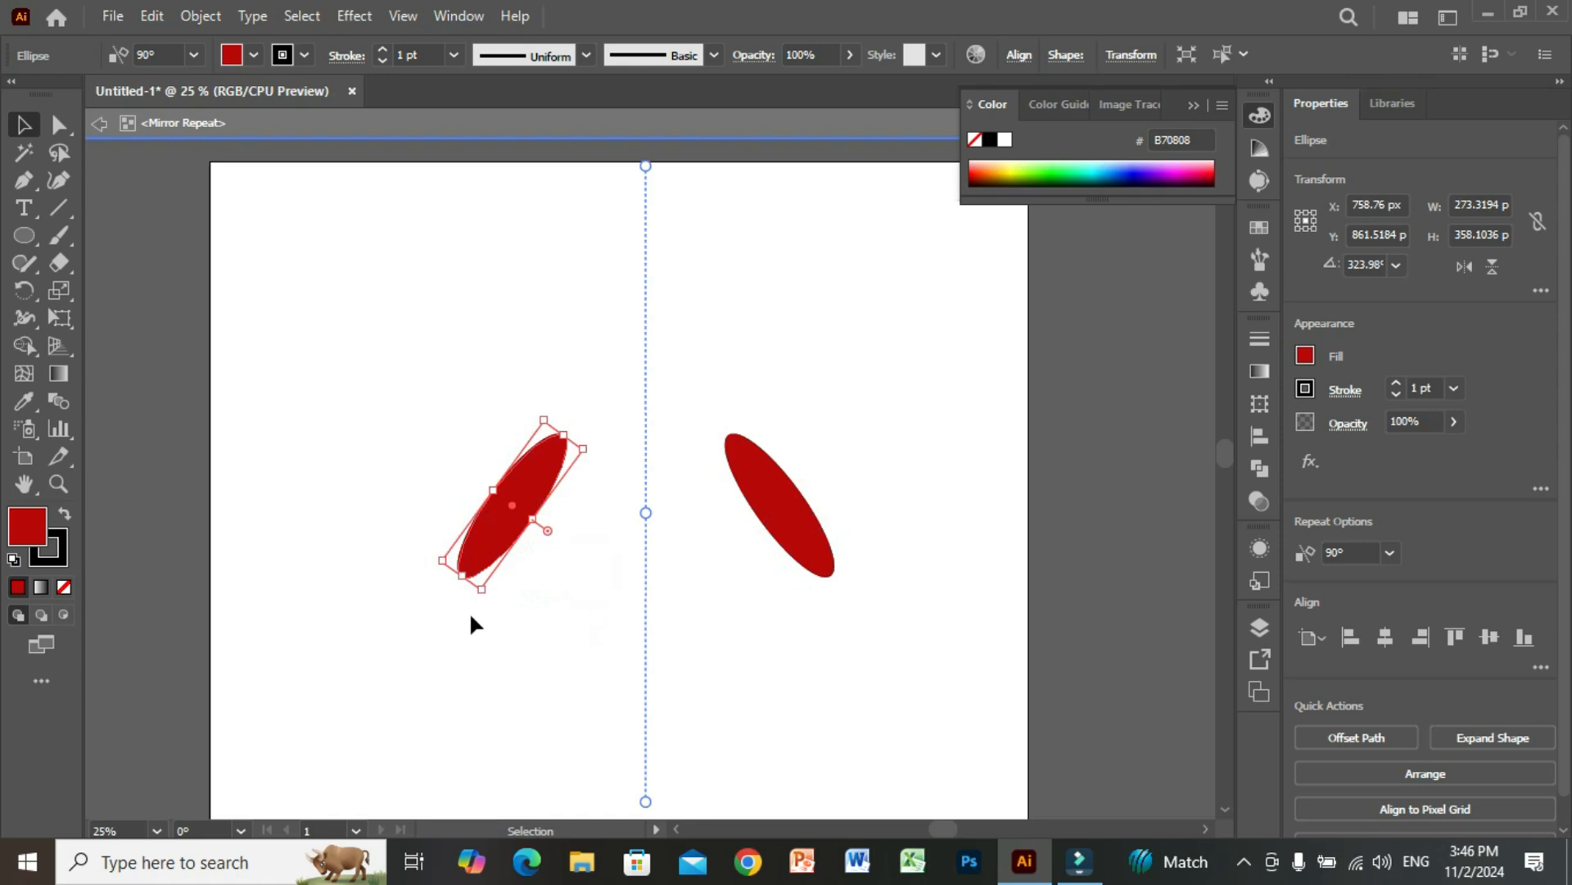
drag(540, 485, 476, 489)
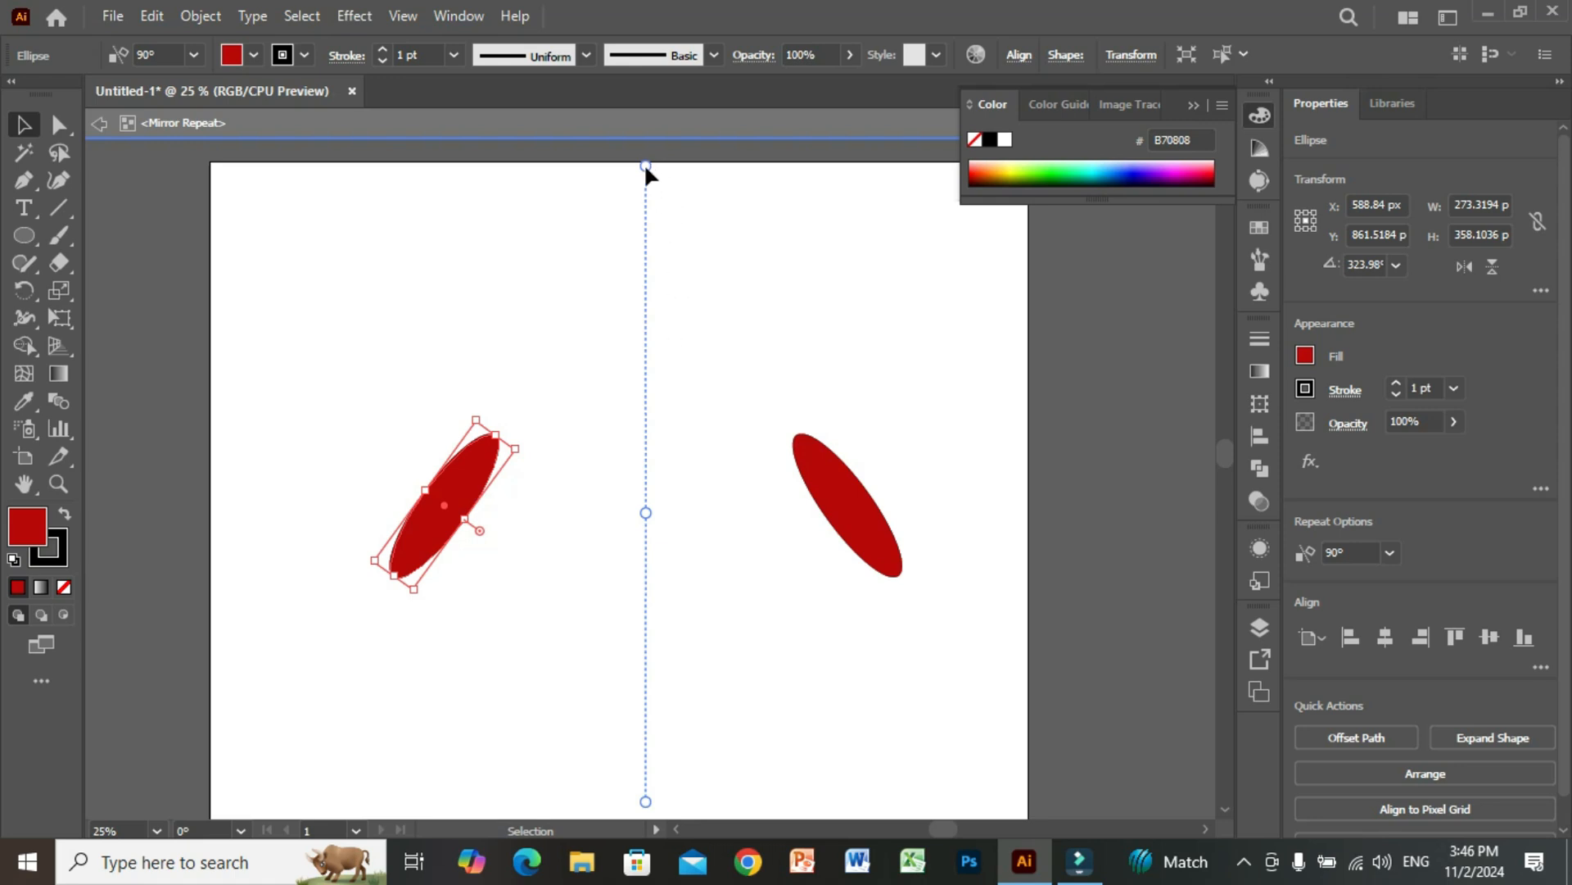
Step: Tilt the mirror axis to about 120.5°, then rotate it back to nearly vertical at about 88.8°
drag(646, 166, 520, 302)
click(520, 299)
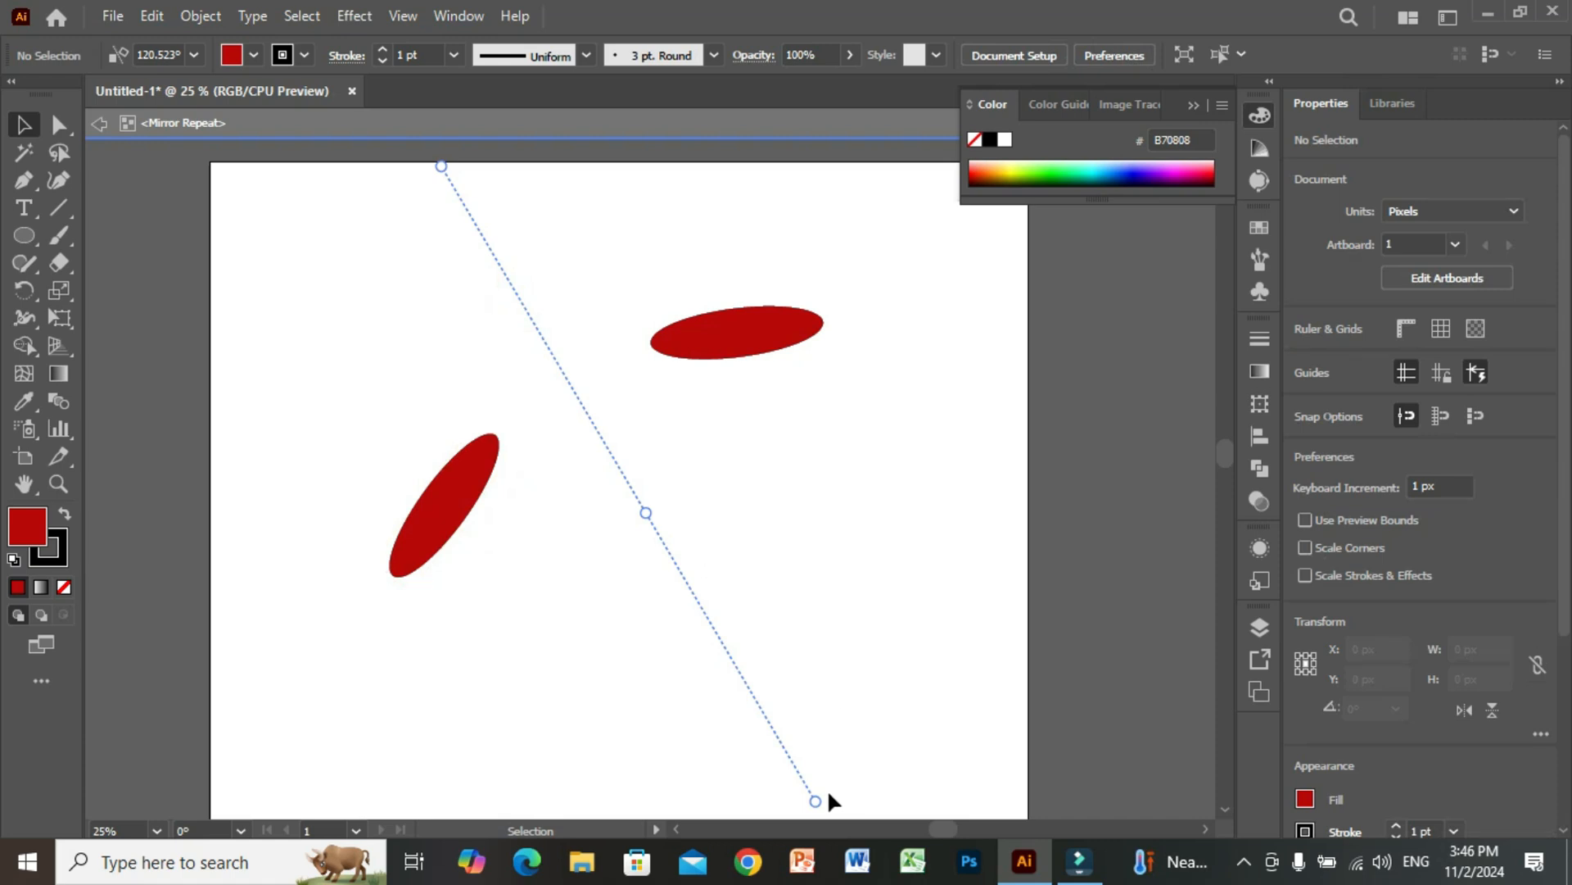
drag(819, 801, 642, 743)
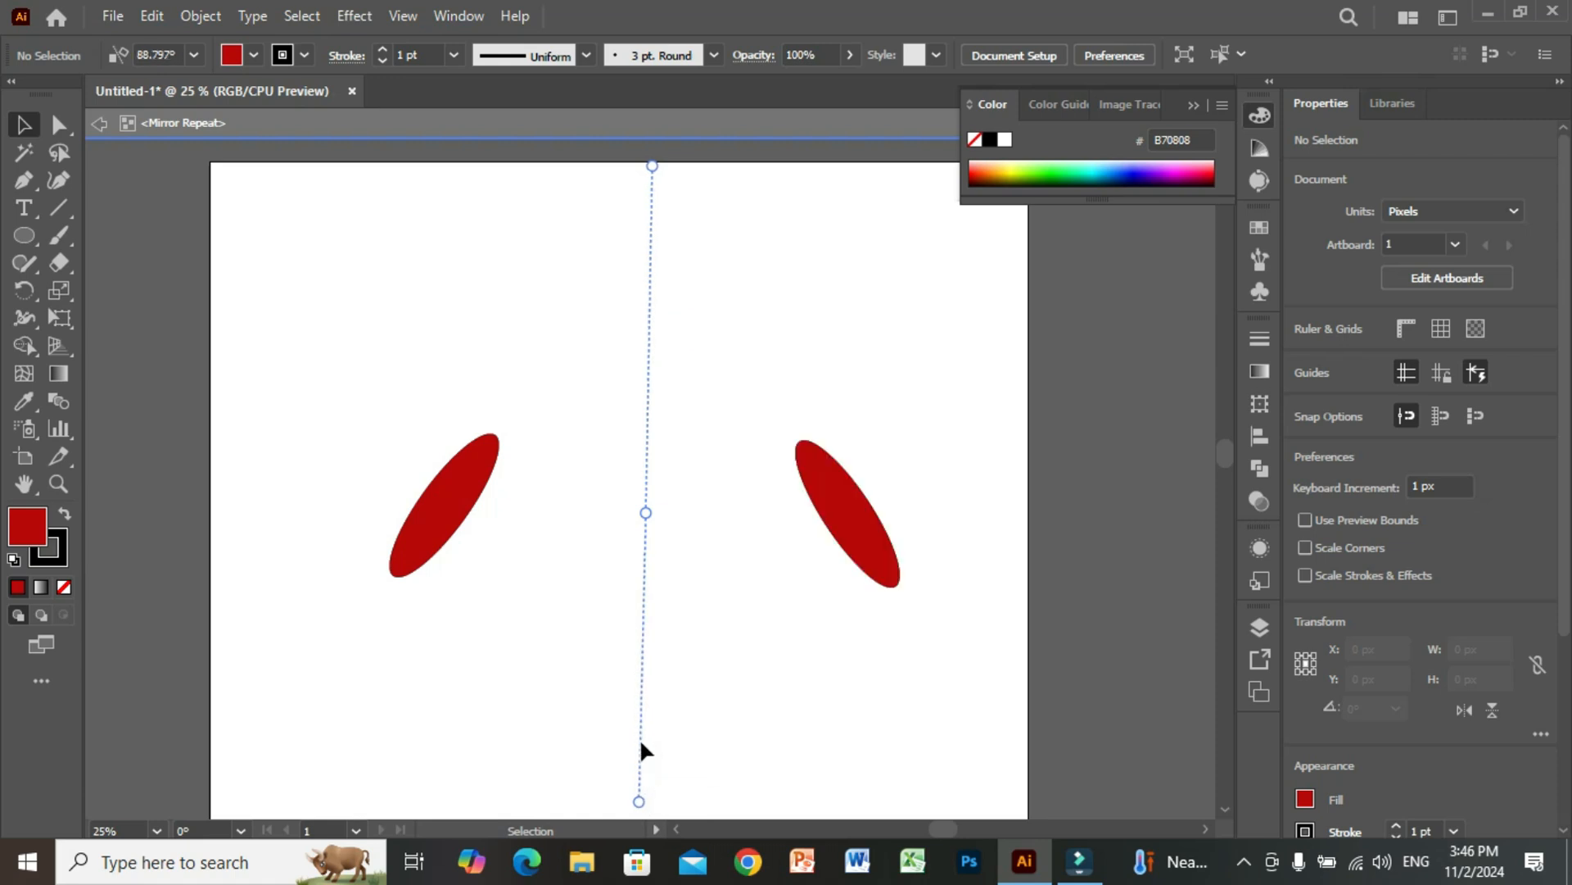